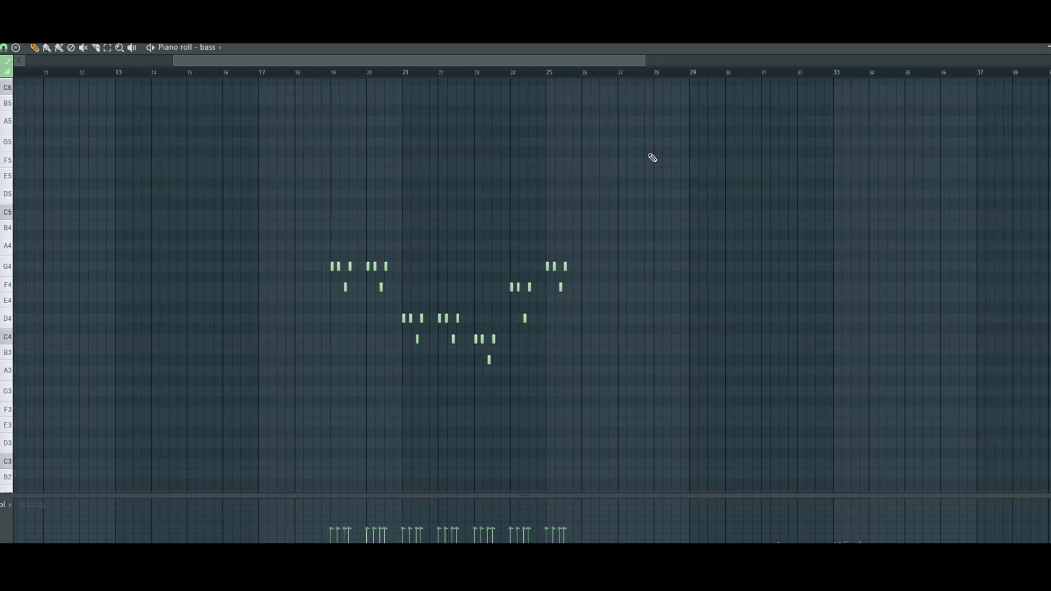
- Review the bass notes along the piano roll timeline
scroll(681, 82, "up", 3)
scroll(514, 367, "up", 5)
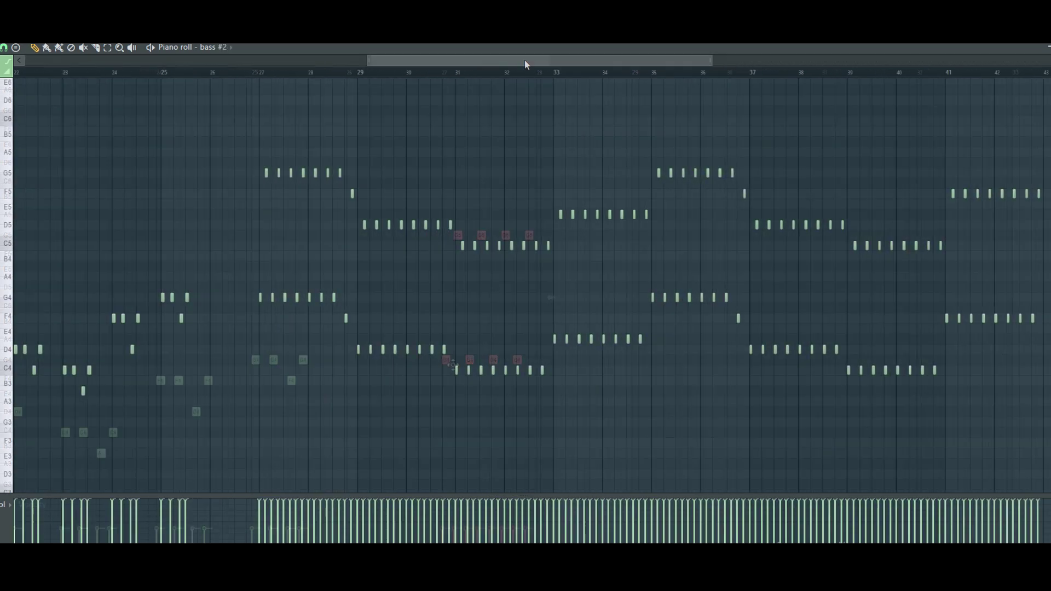
left_click_drag(525, 60, 655, 61)
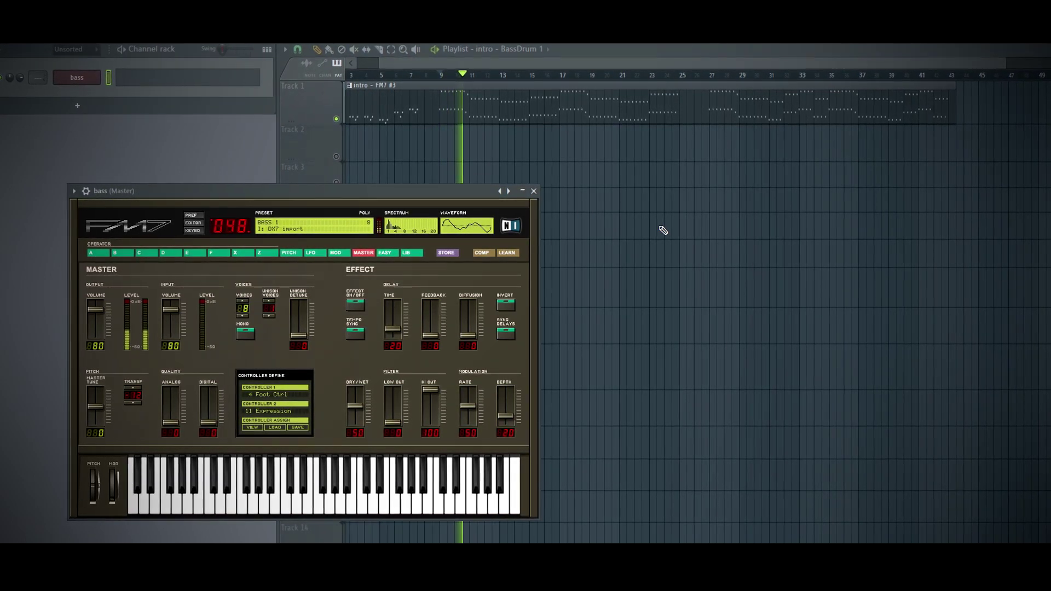
- Close the bass synth window and add a BassDrum channel below the bass channel
left_click(534, 189)
left_click(68, 101)
left_click(72, 109)
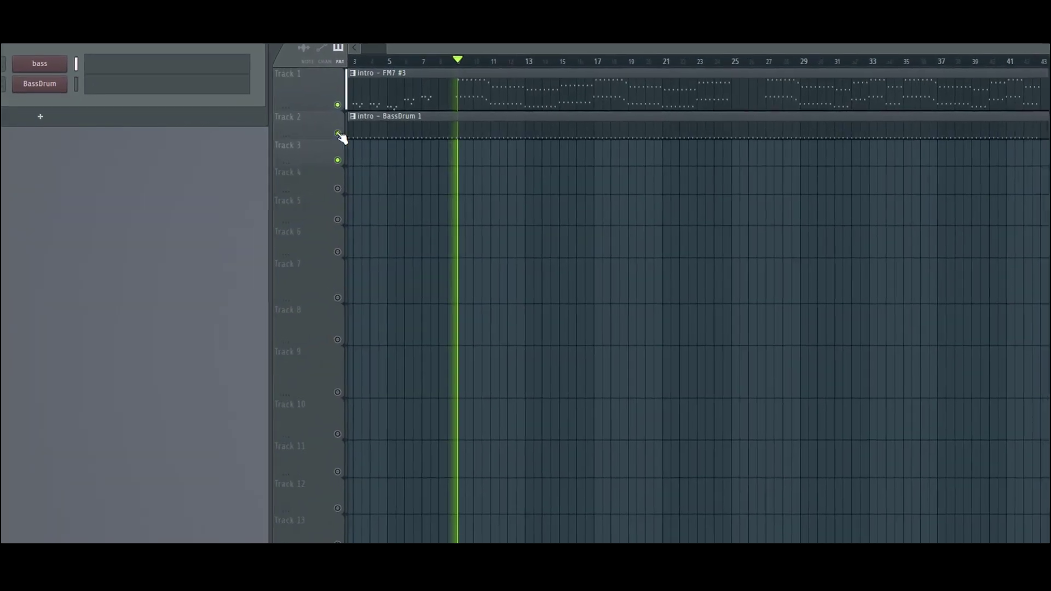
- Inspect the BassDrum sample settings and the channel's note pattern in the piano roll
left_click(39, 83)
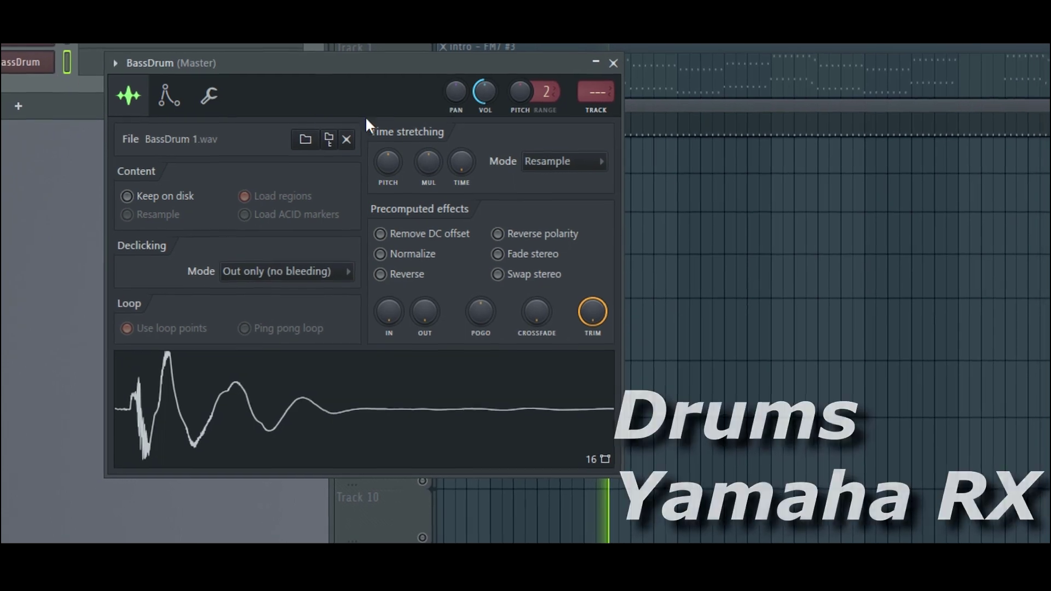
left_click(613, 63)
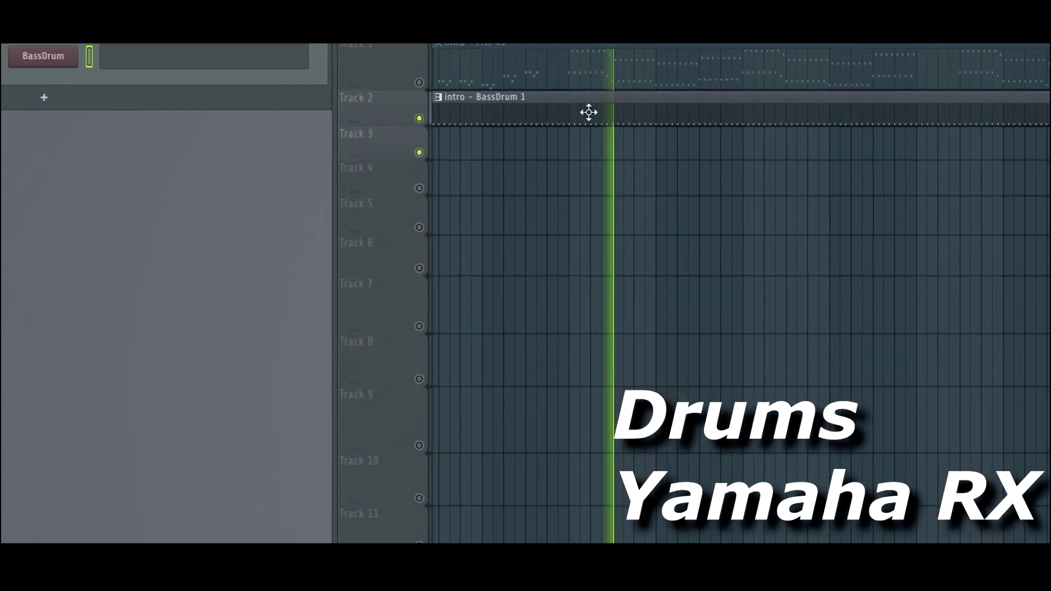
left_click(192, 58)
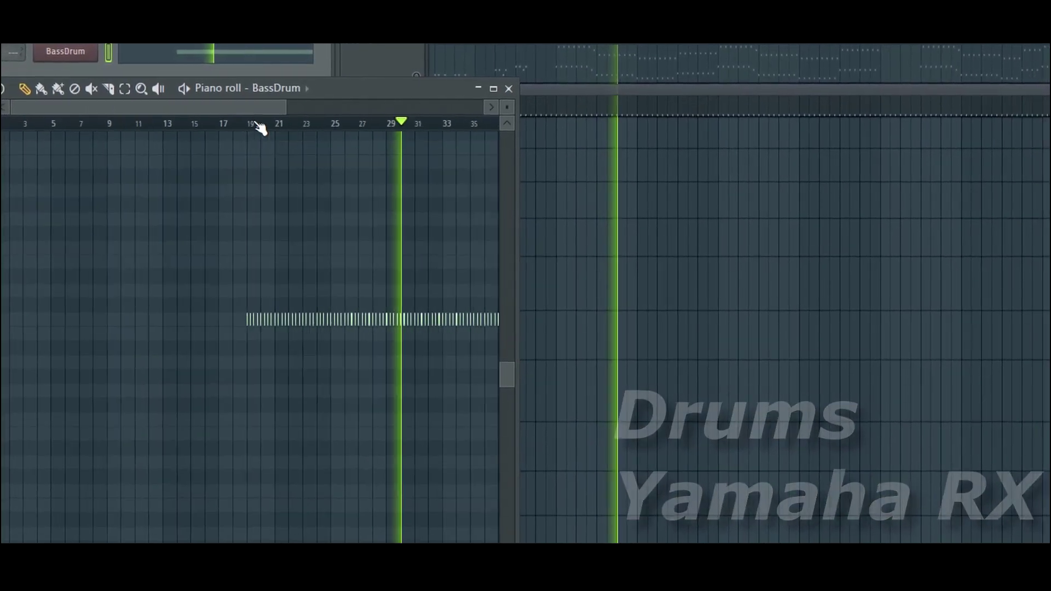
scroll(436, 123, "up", 5)
left_click_drag(436, 108, 327, 87)
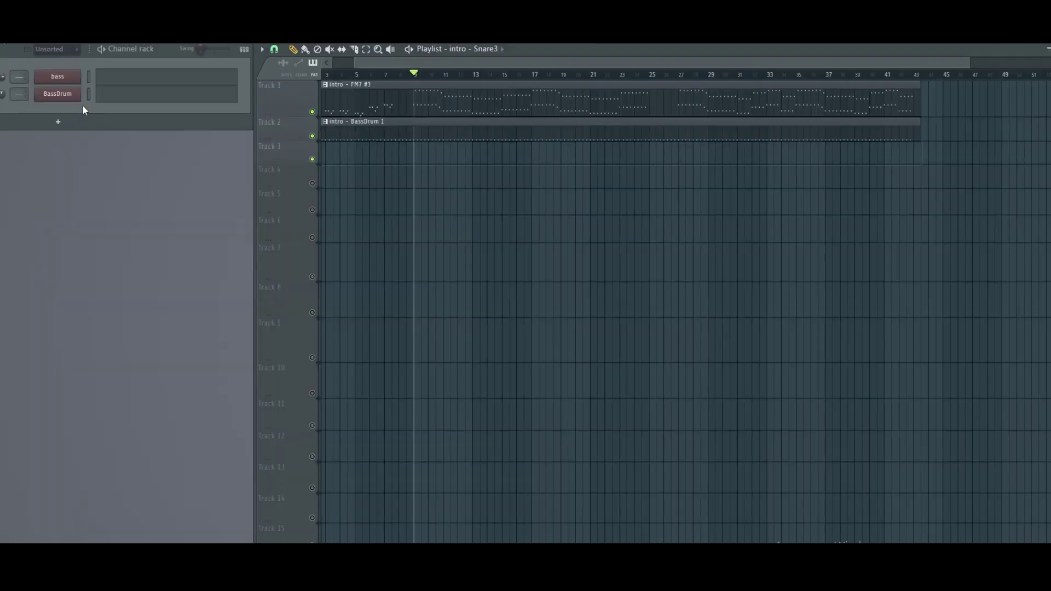
- Add a Snare channel below BassDrum and move the Closed Hat 1 sampler window aside
left_click(58, 121)
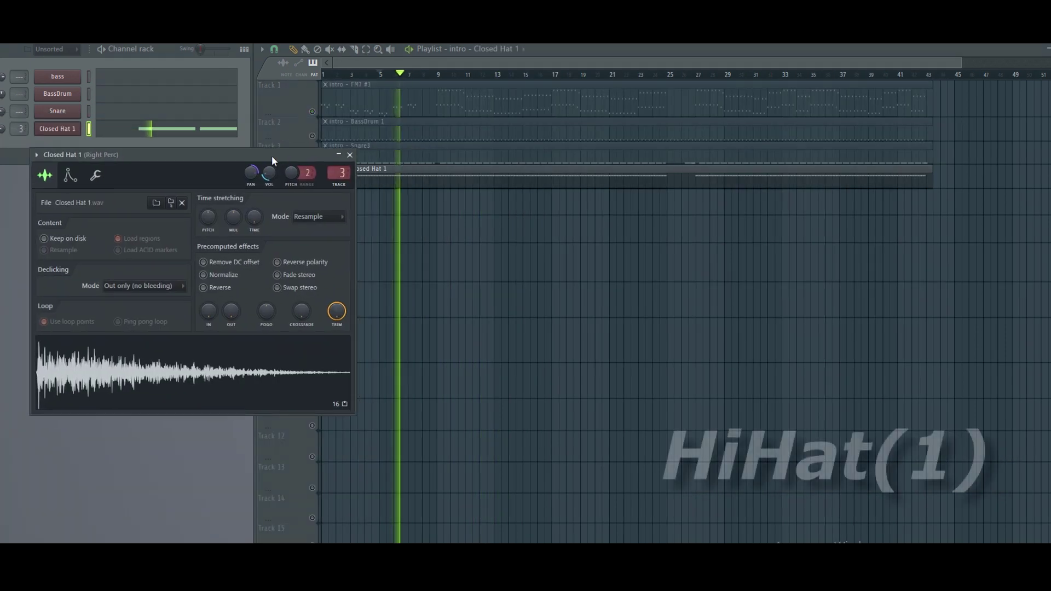
left_click_drag(272, 159, 214, 156)
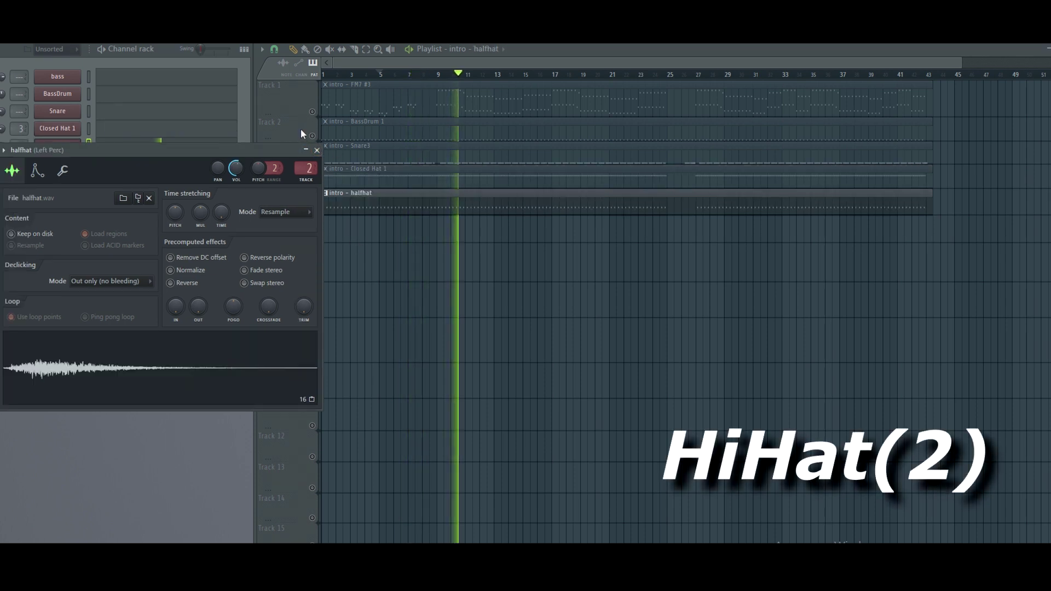
- Unmute playlist tracks 4, 3, 2 and 1 alongside the halfhat track and stop playback
left_click(298, 127)
left_click(312, 159)
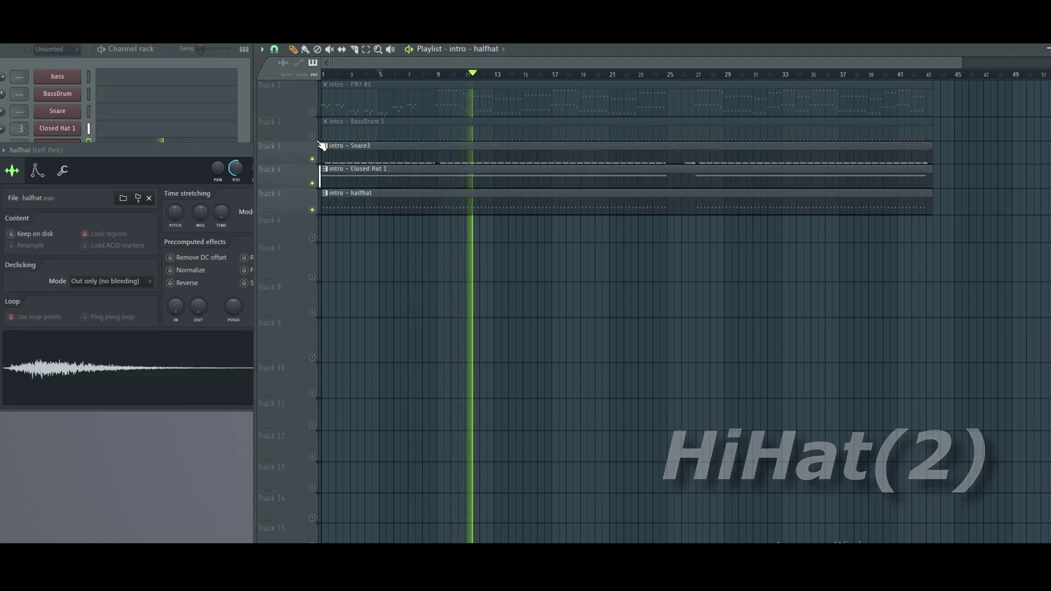
left_click(312, 135)
left_click(312, 112)
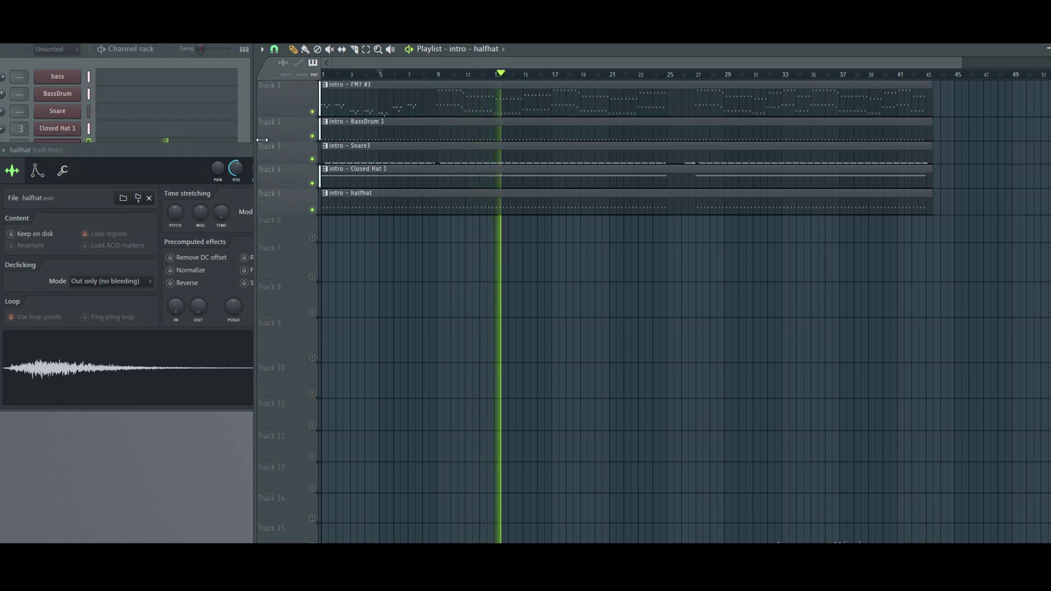
left_click_drag(263, 141, 325, 143)
left_click(329, 149)
key("space")
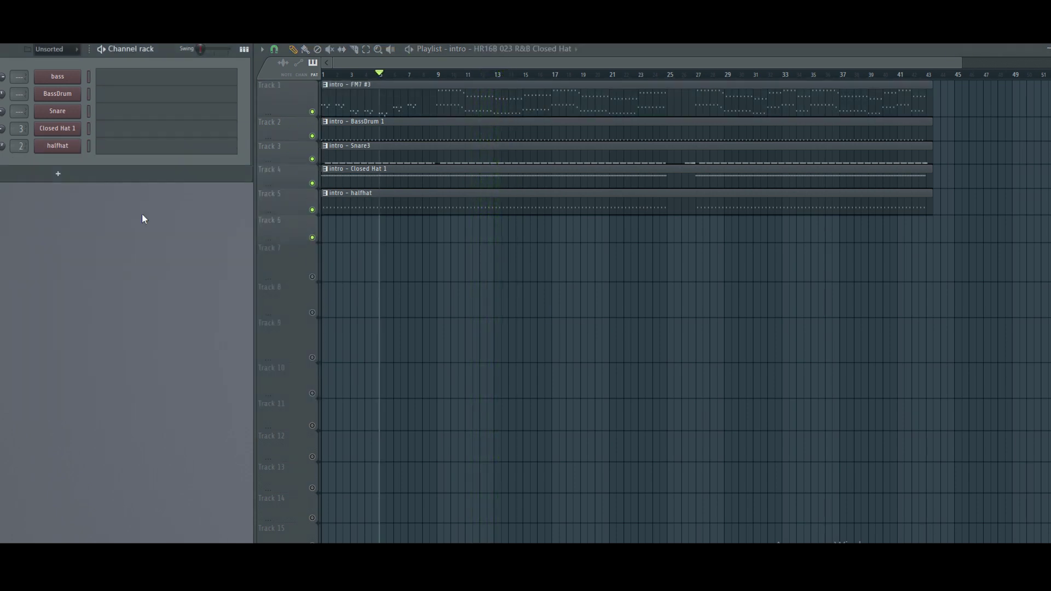
- Add the R&B Closed Hat channel below halfhat and unmute playlist tracks 5 and 4
left_click(58, 166)
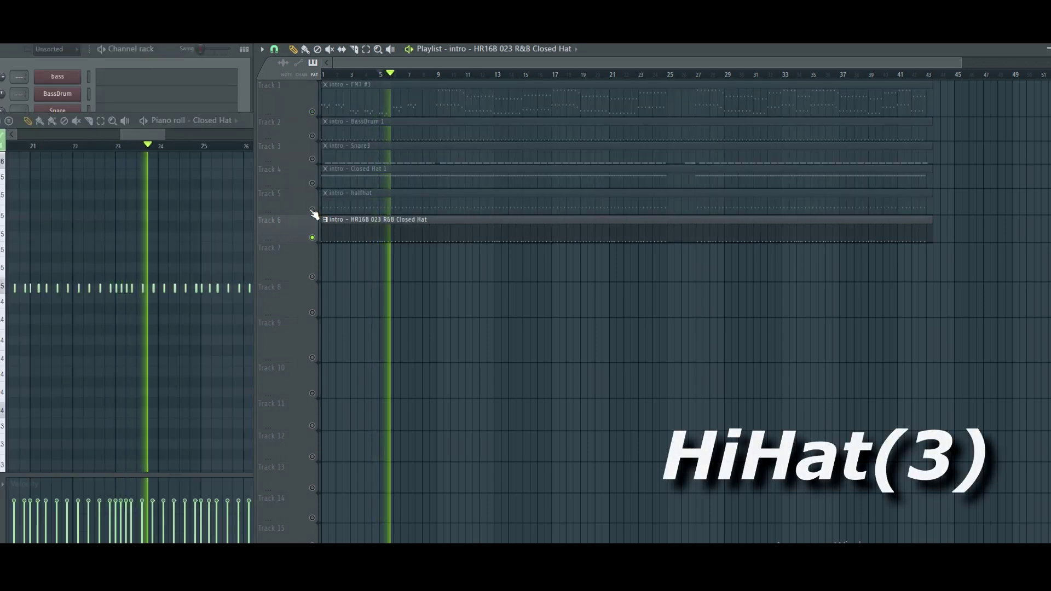
left_click(312, 211)
left_click(312, 184)
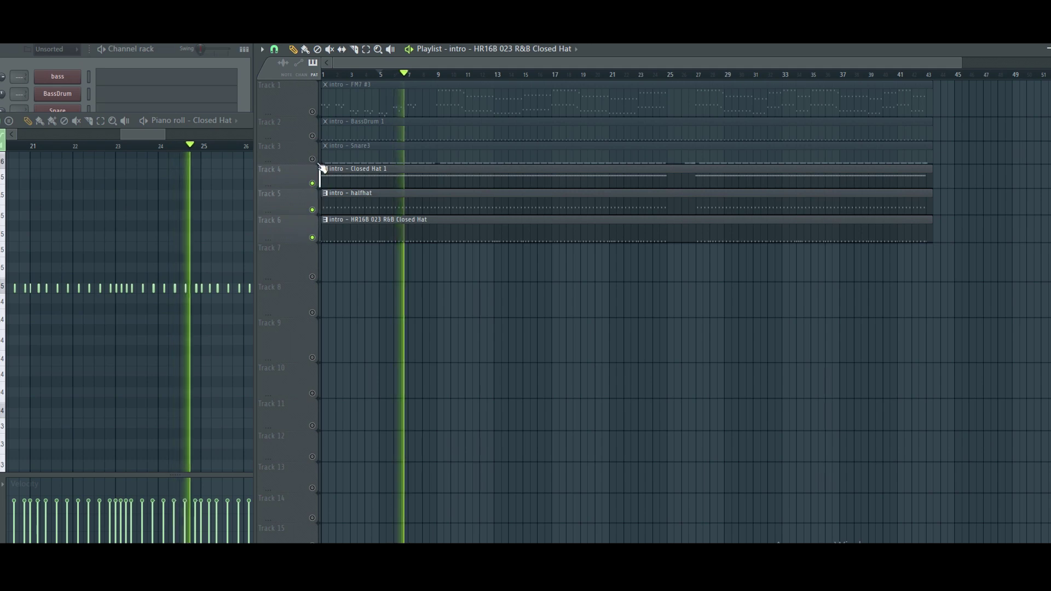
- Enter the short C5 rim notes in bars 27 and 28 and add another channel below rim
left_click(441, 340)
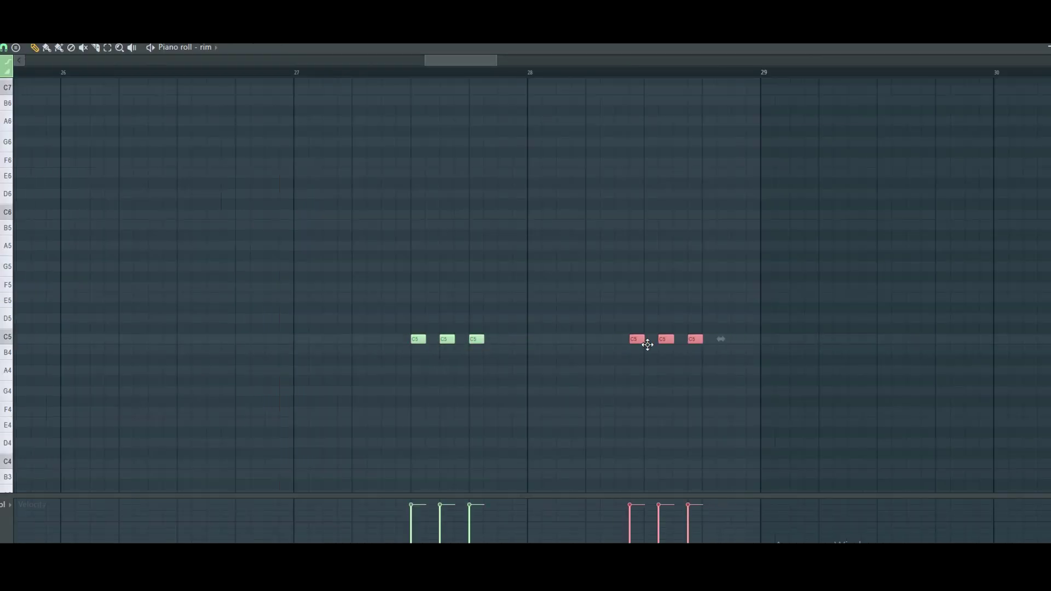
scroll(665, 77, "down", 6)
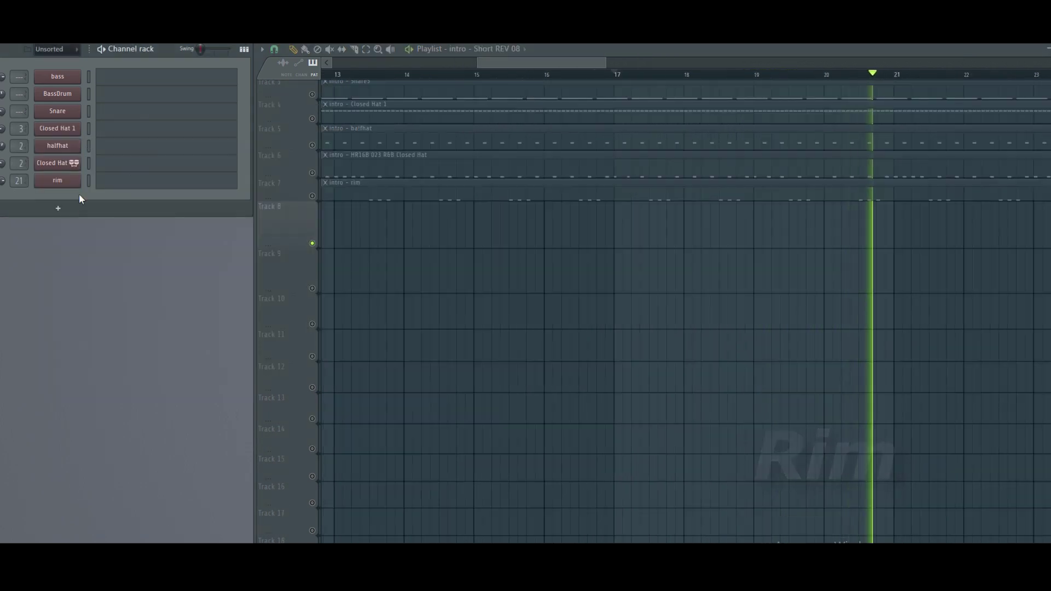
left_click(58, 207)
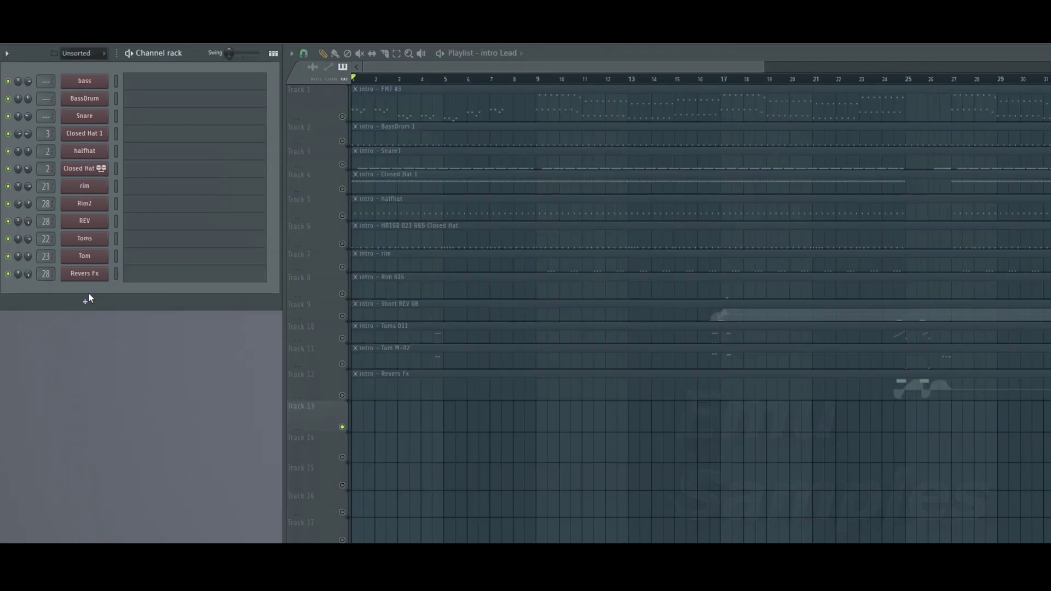
- Add the lead channel and extend its phrase from bar 19 by duplicating the F5 pickup and G5, D6 and G6 chord
left_click(87, 296)
left_click(145, 78)
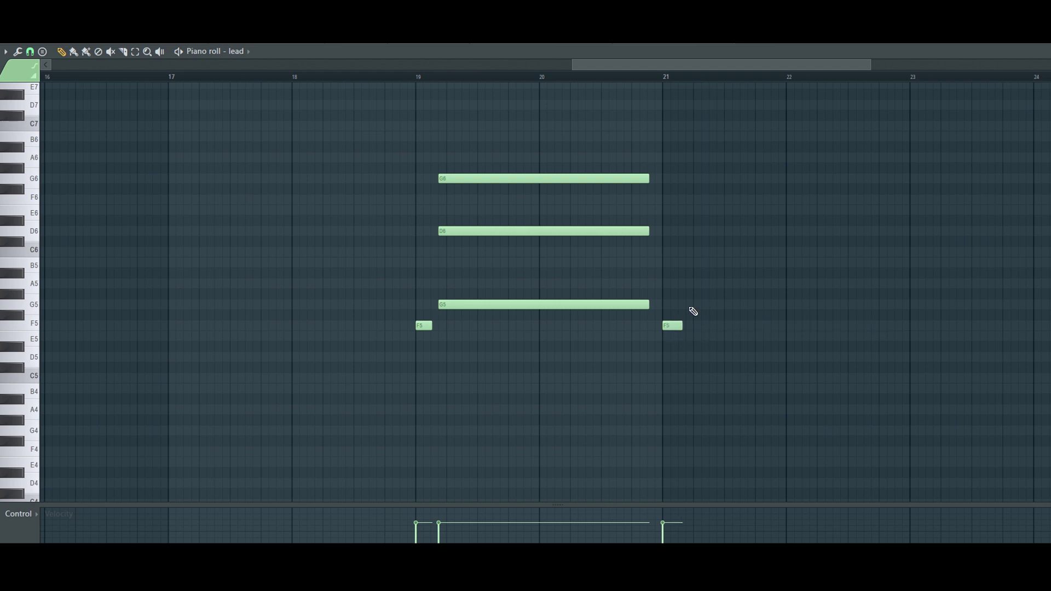
key("ctrl+b")
scroll(785, 237, "down", 2)
left_click_drag(669, 247, 550, 335)
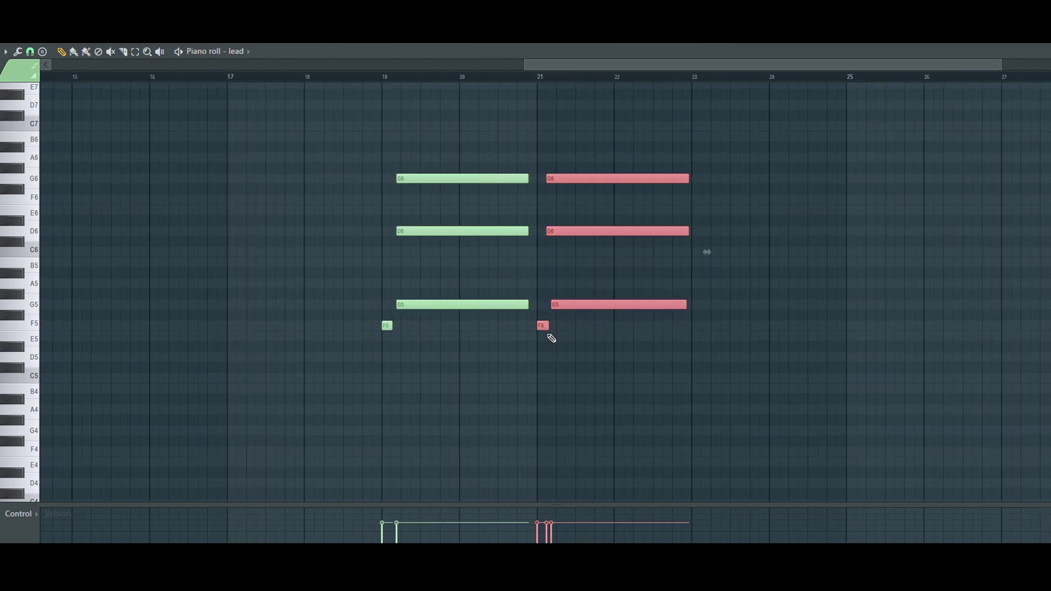
key("ctrl+b")
left_click_drag(730, 318, 783, 327)
key("ctrl+d")
scroll(721, 232, "up", 2)
left_click(618, 326)
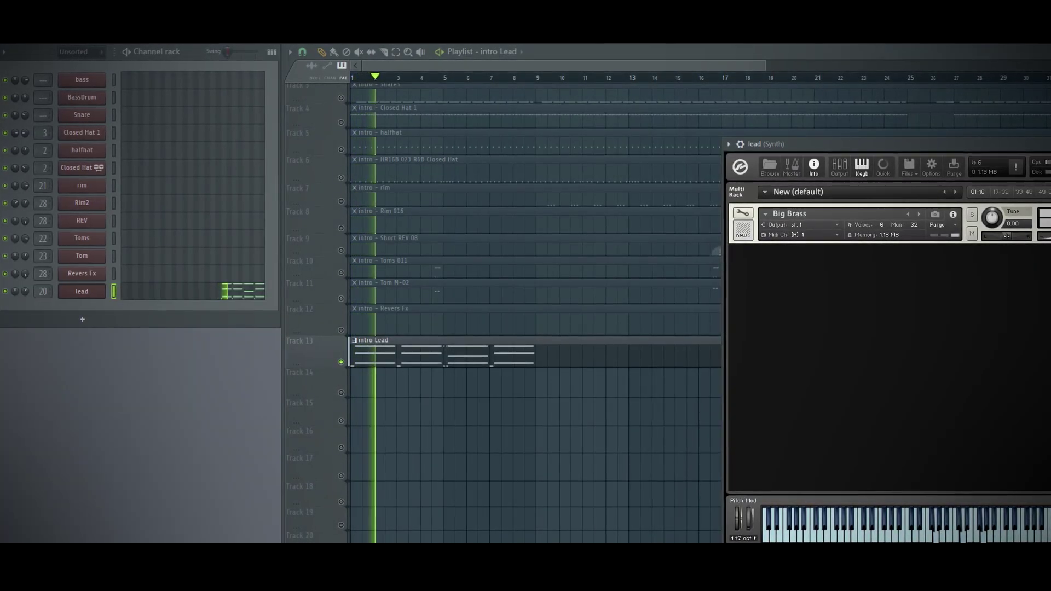
- Bring the muted playlist tracks back in to hear the lead and DX7 parts with the mix
left_click(345, 181)
scroll(340, 189, "up", 3)
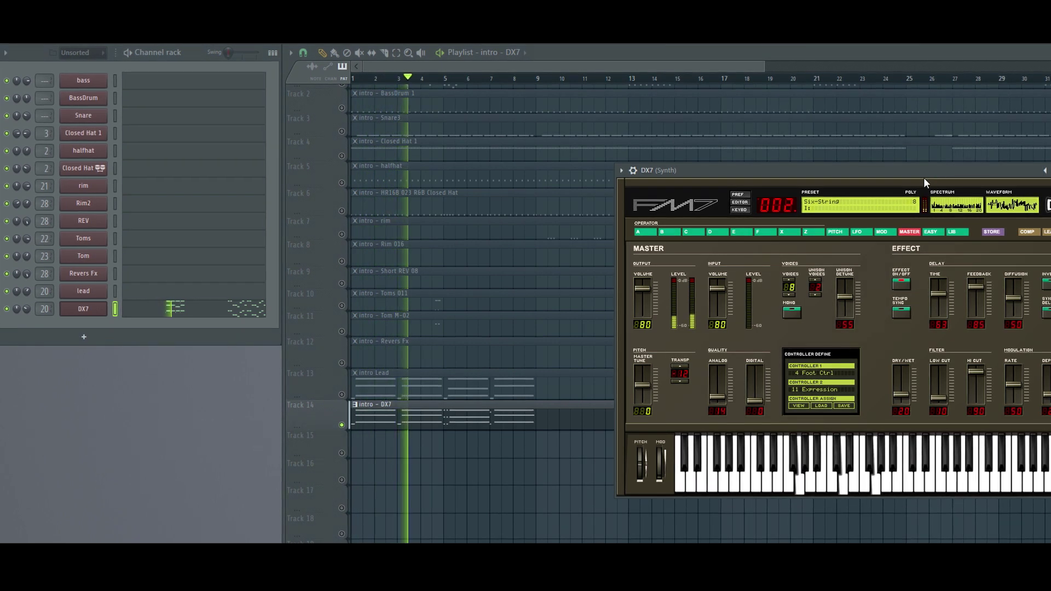
left_click(341, 425, "ctrl")
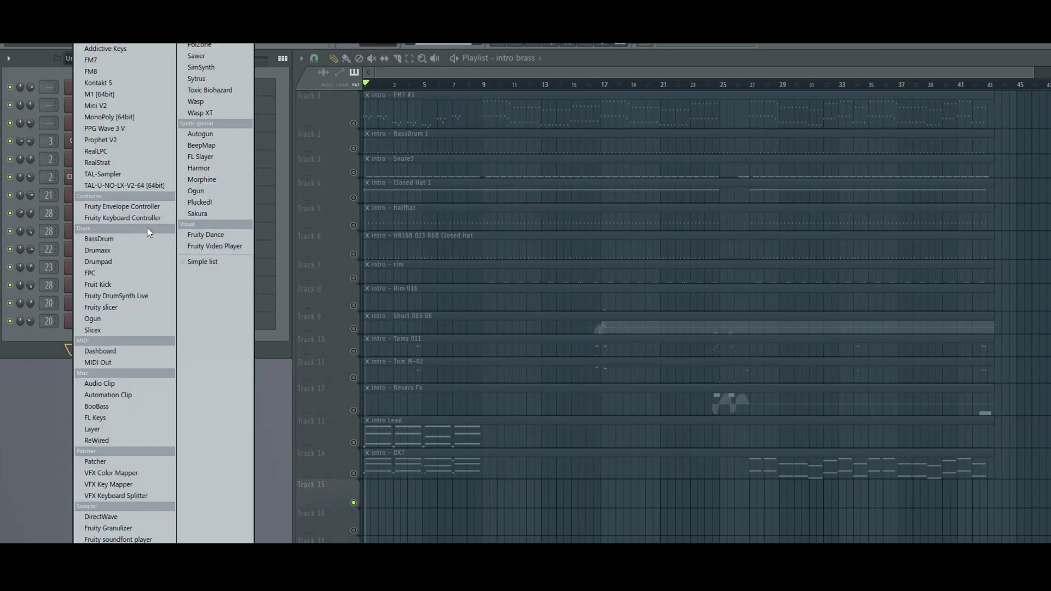
- Add a Kontakt 5 channel for the CS80 Brass and enter its sustained notes, starting with D5 after bar 19
left_click(99, 83)
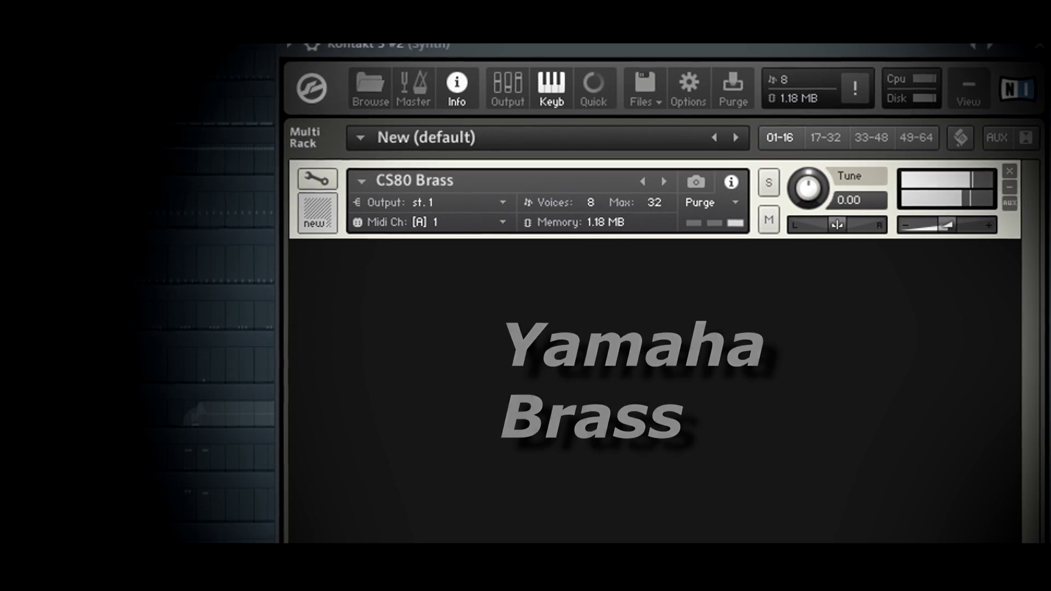
left_click(465, 273)
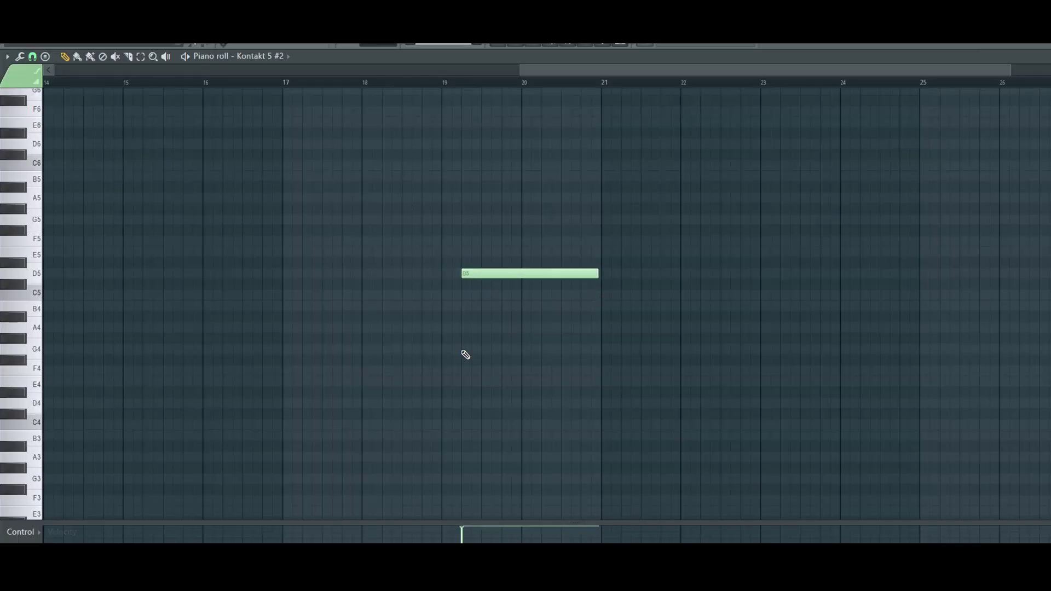
left_click_drag(516, 358, 828, 354)
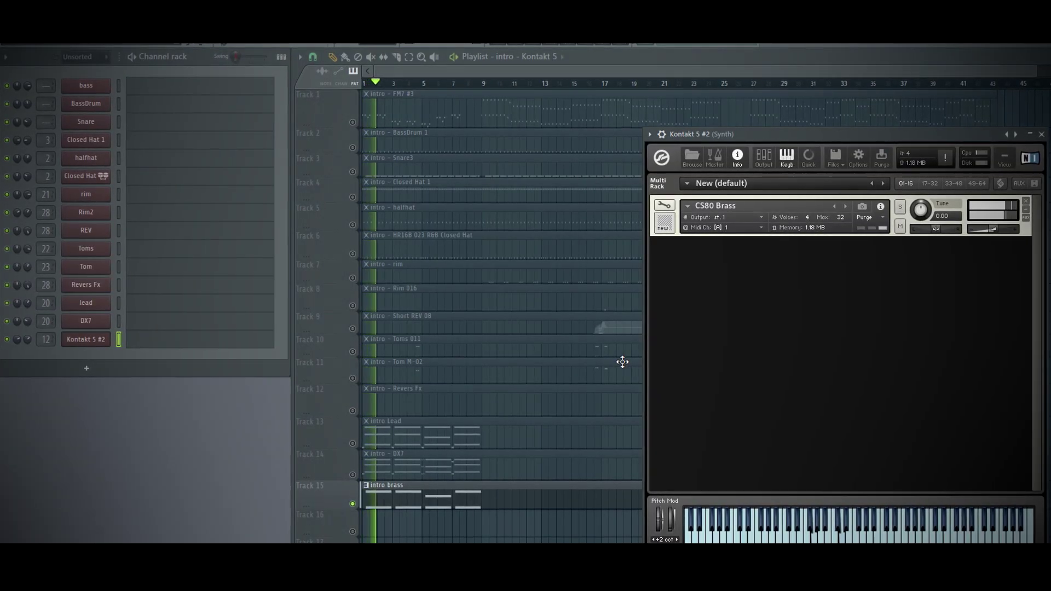
left_click(356, 511)
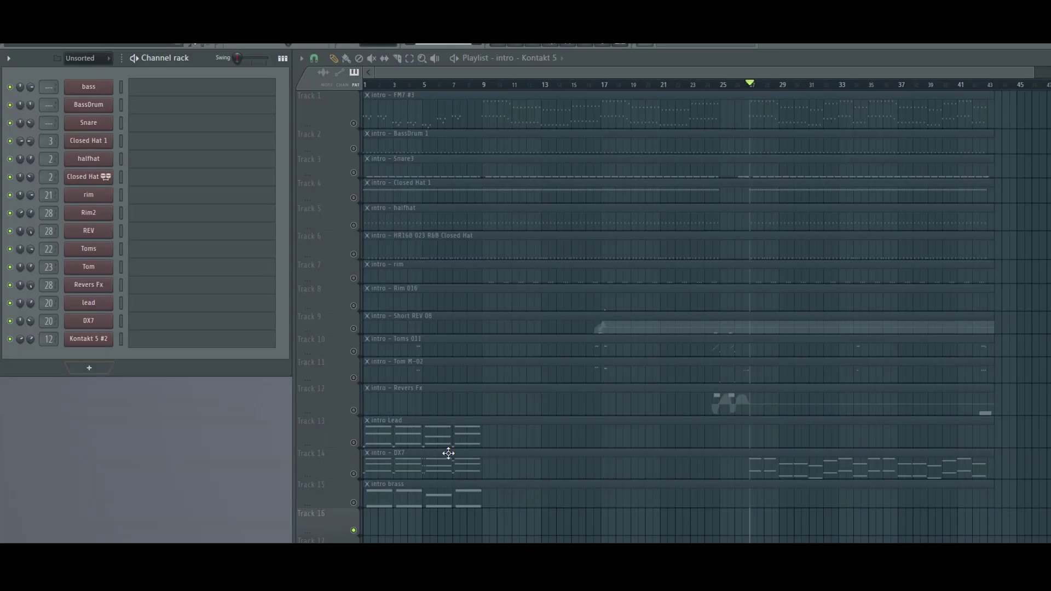
- Add another Kontakt 5 channel, shorten the F7 note before bar 52 and duplicate the melody phrase to start again at bar 53
left_click(90, 368)
left_click(99, 83)
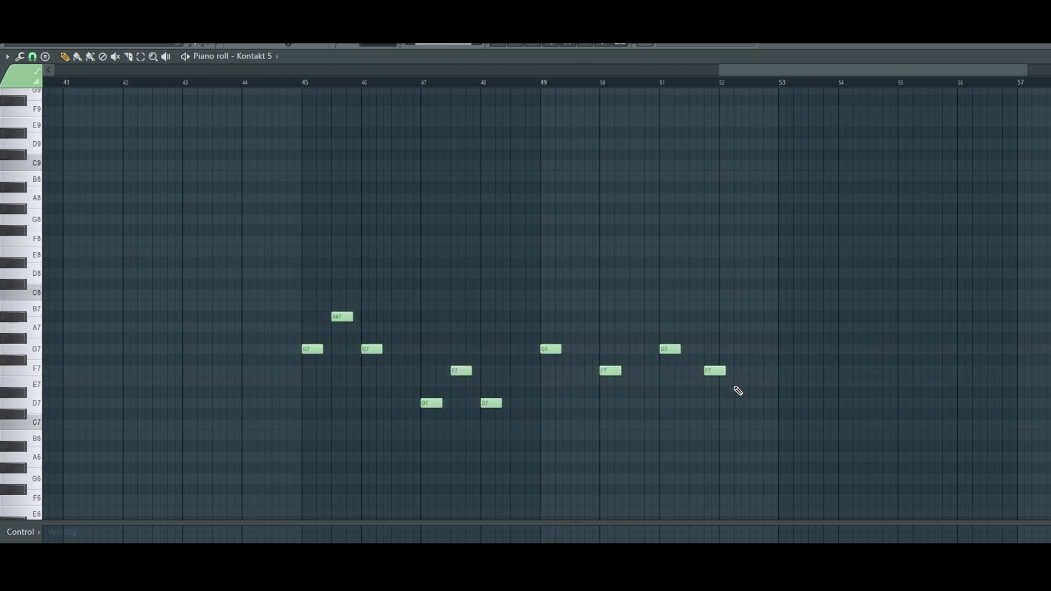
left_click_drag(733, 376, 711, 375)
scroll(710, 375, "down", 2)
left_click_drag(798, 216, 380, 463)
key("ctrl+b")
scroll(765, 359, "down", 2)
key("ctrl+a")
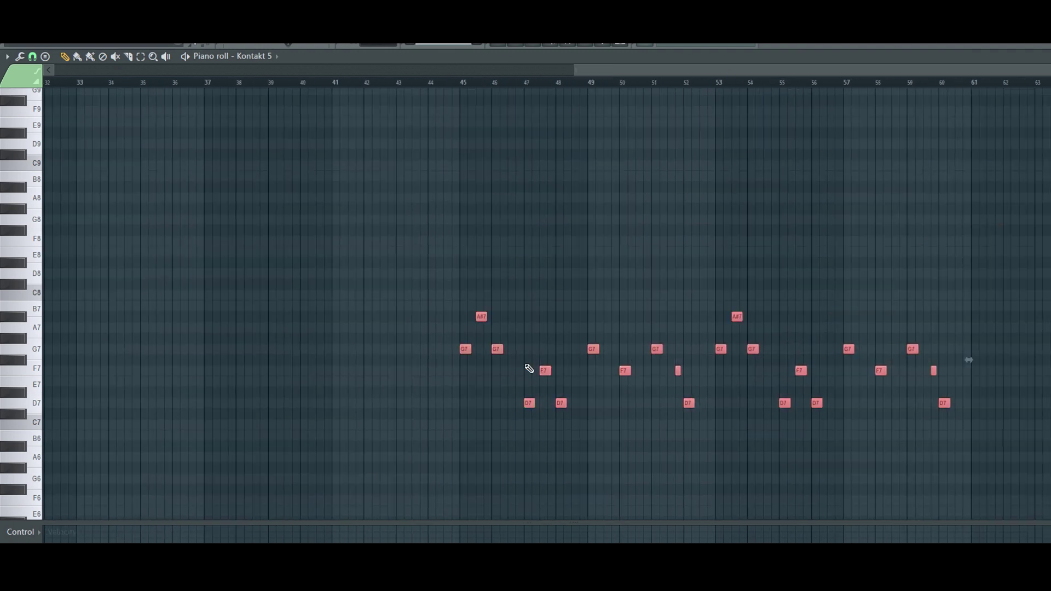
- Paste a copy of the whole Kontakt 5 melody and transpose the copy by octaves
key("ctrl+c")
key("ctrl+v")
key("ctrl+Down")
key("ctrl+Up")
key("ctrl+Up")
left_click_drag(457, 366, 983, 487)
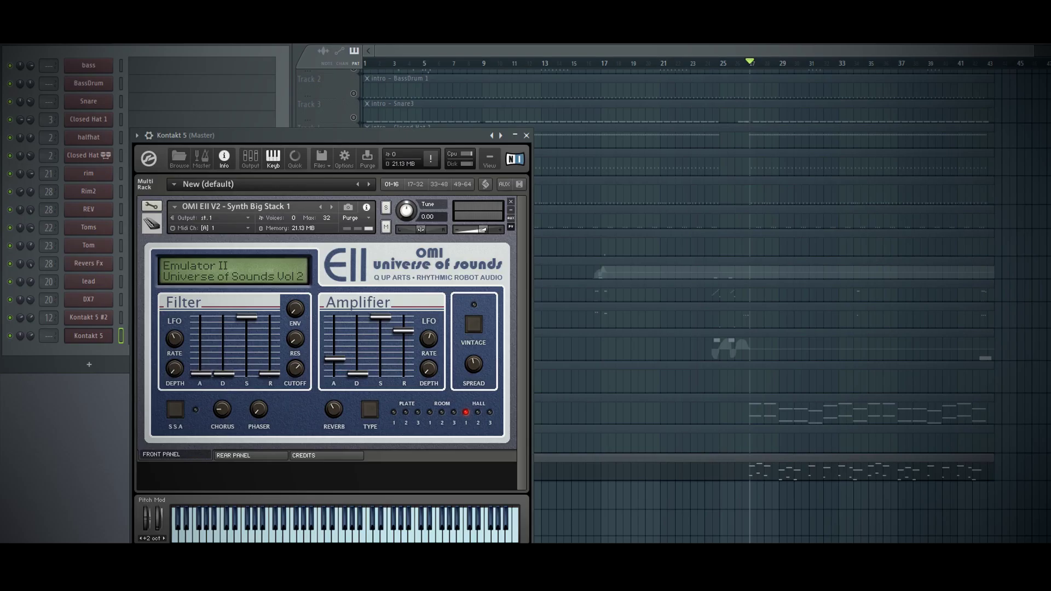
- Play the Kontakt 5 melody and unmute playlist tracks 1 to 7 for the bass, drums, hats and rim
key("space")
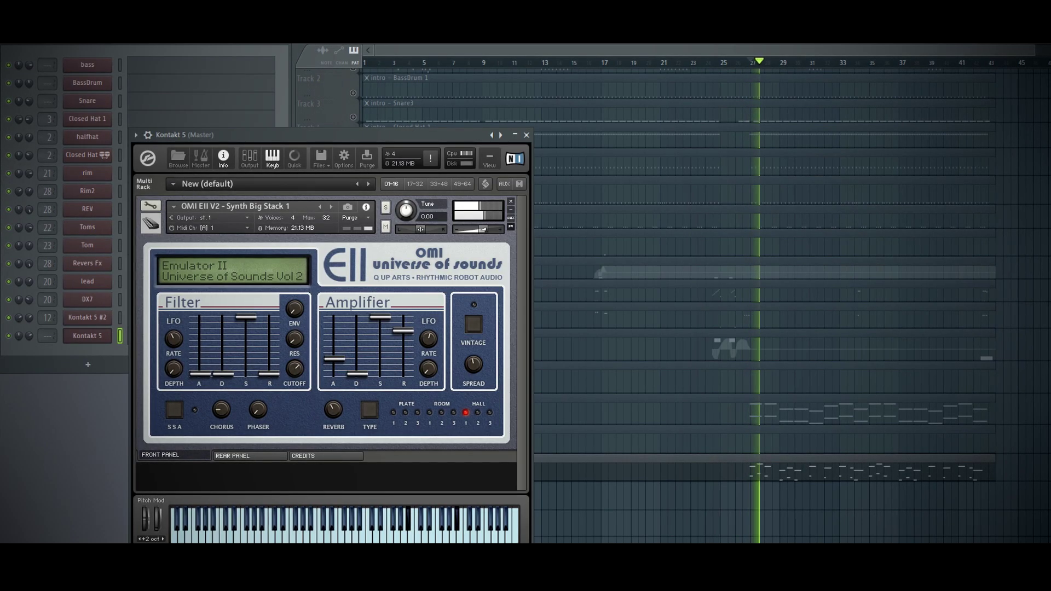
left_click(350, 78)
scroll(343, 101, "up", 1)
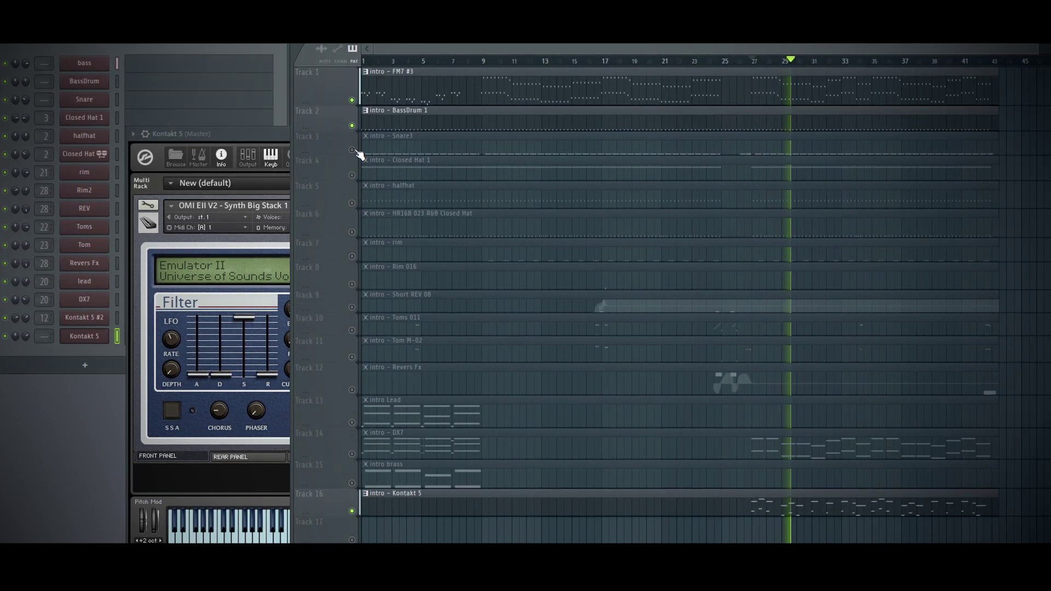
left_click_drag(353, 150, 353, 234)
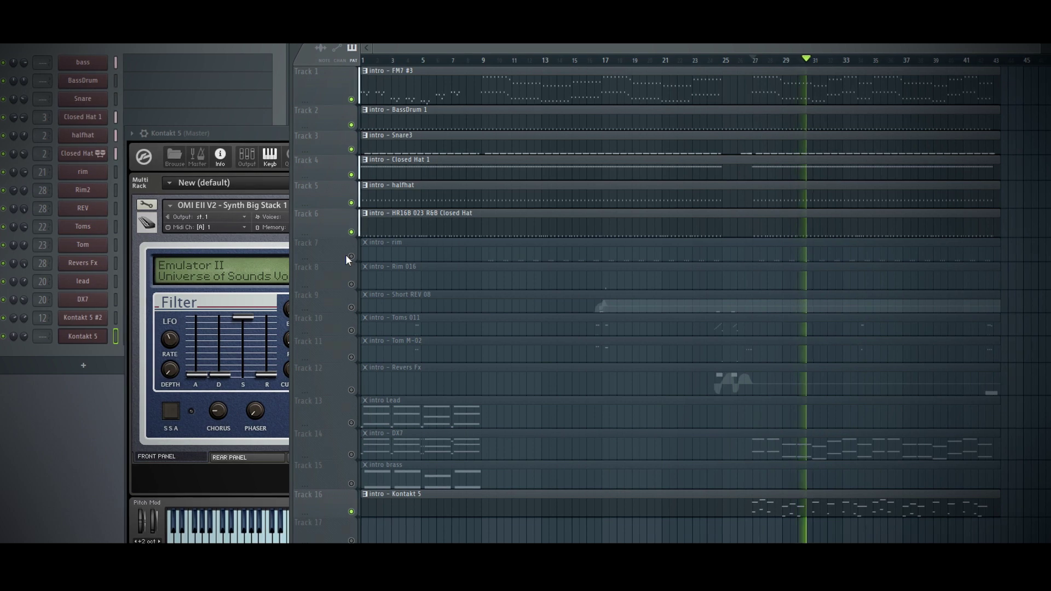
left_click(350, 257)
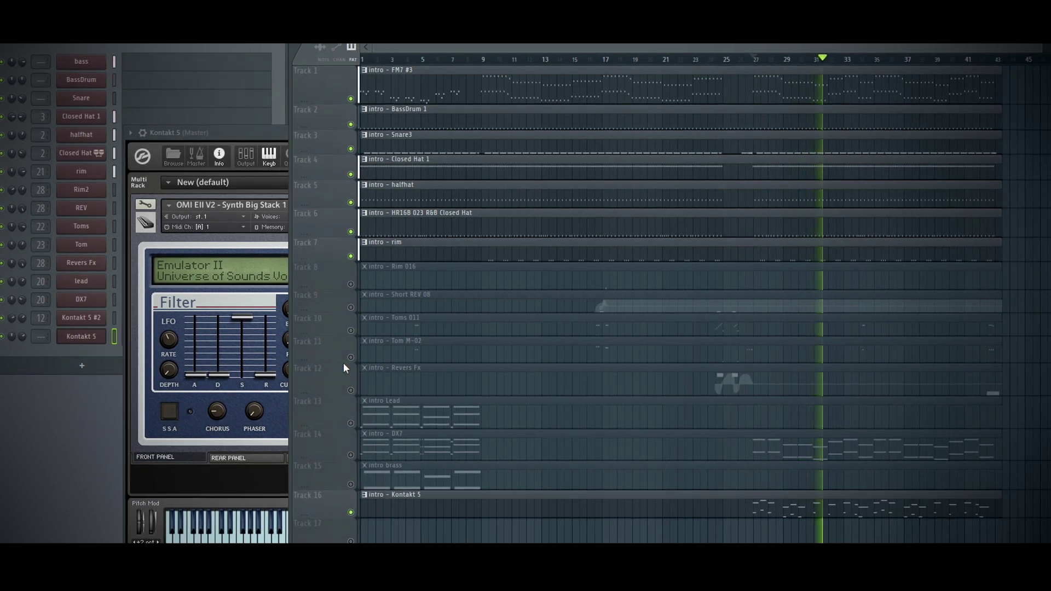
- Unmute the DX7 and brass tracks, followed by the remaining muted playlist tracks 8 to 13
left_click(350, 454)
left_click(350, 484)
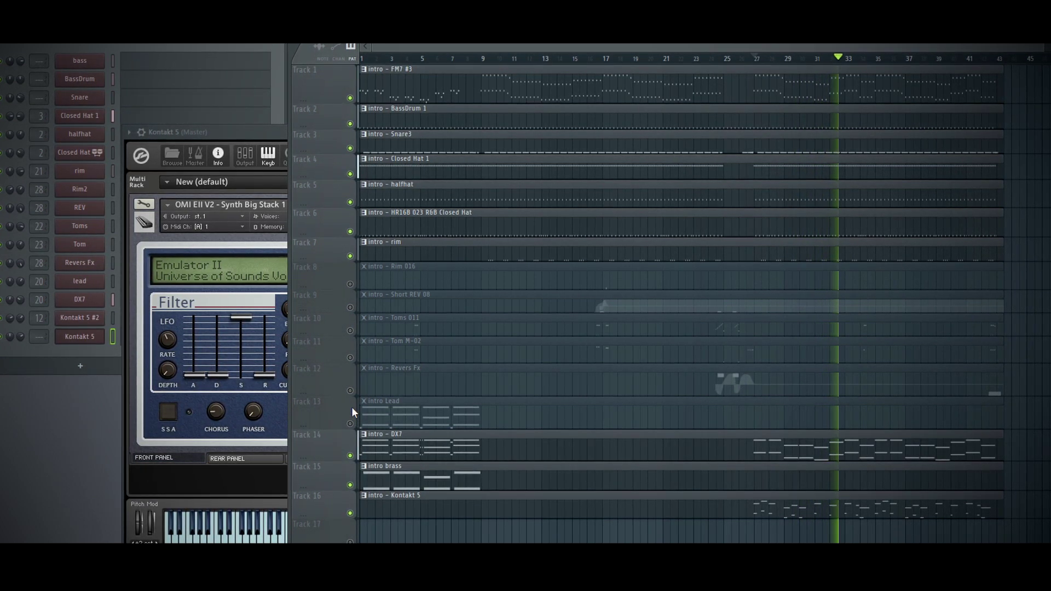
right_click(350, 392)
right_click(351, 392)
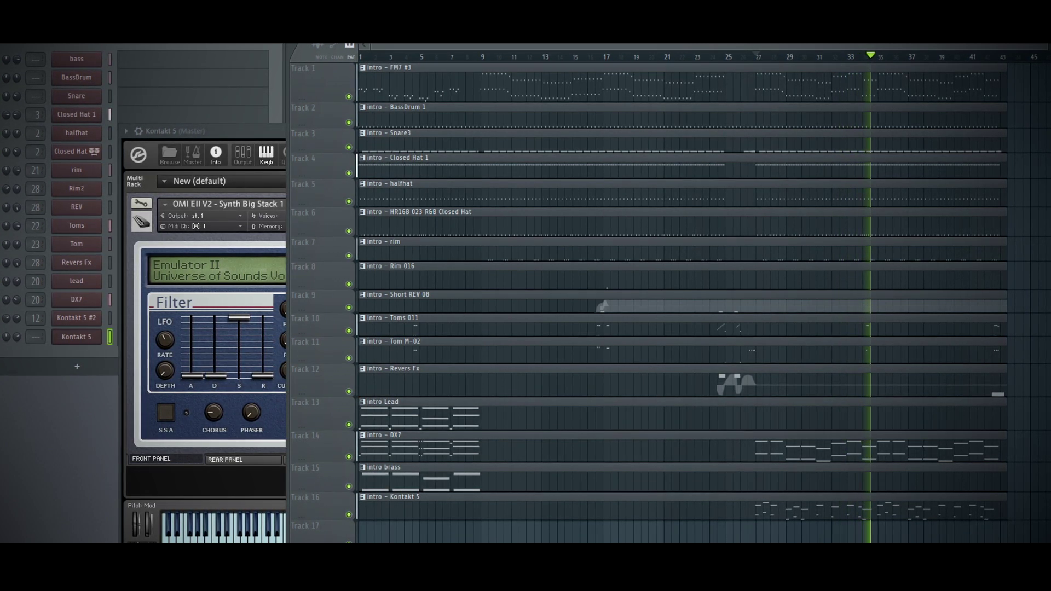
- Close the Kontakt 5 window and add a TAL-Sampler channel for the pad
left_click(257, 129)
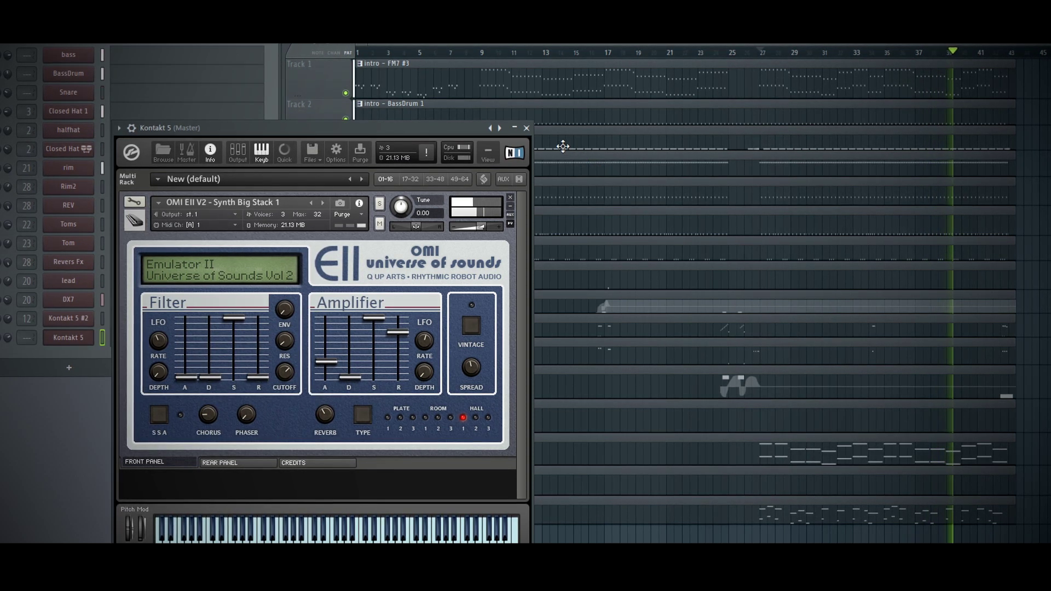
left_click(526, 127)
left_click(67, 368)
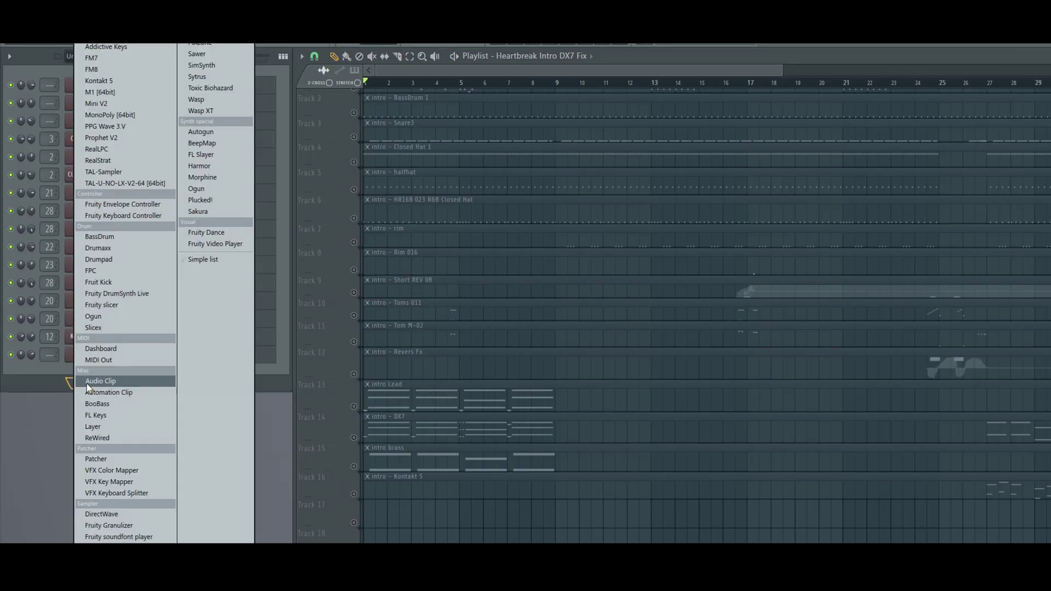
left_click(133, 177)
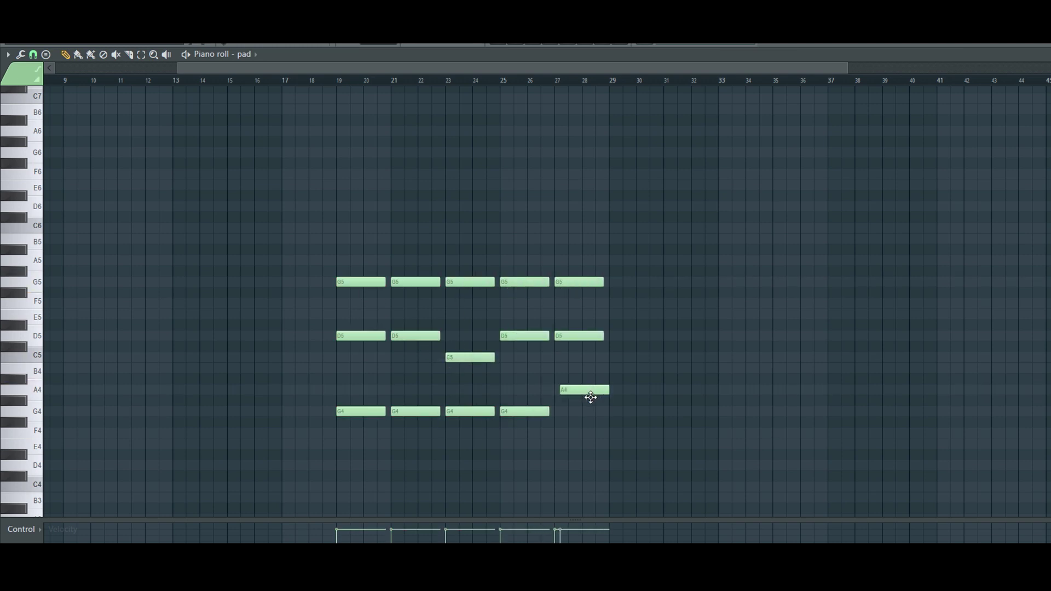
- Extend the pad chord progression past bar 29 with further A4 and G5 notes
left_click(629, 390)
left_click_drag(576, 68, 690, 68)
left_click(482, 282)
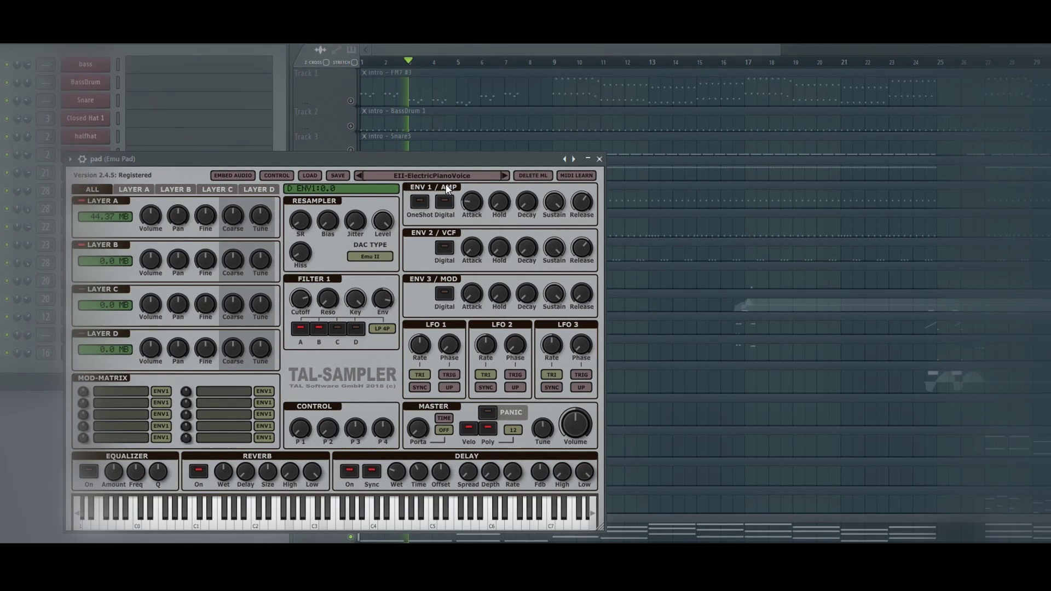
- Unmute the playlist tracks to hear the arrangement together with the pad, and close the TAL-Sampler window
left_click(355, 103)
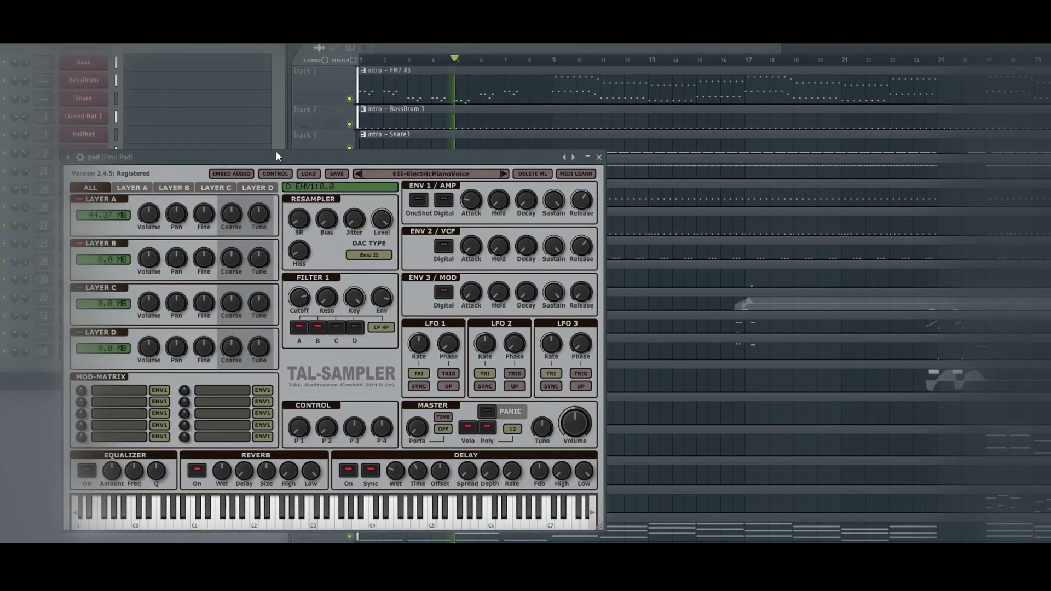
left_click(777, 87)
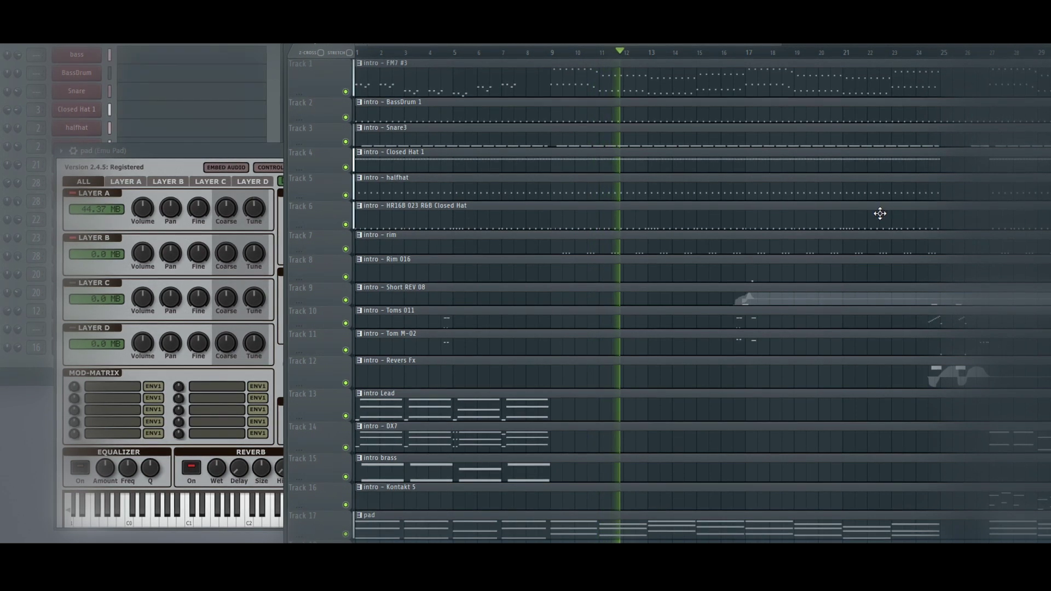
left_click(276, 149)
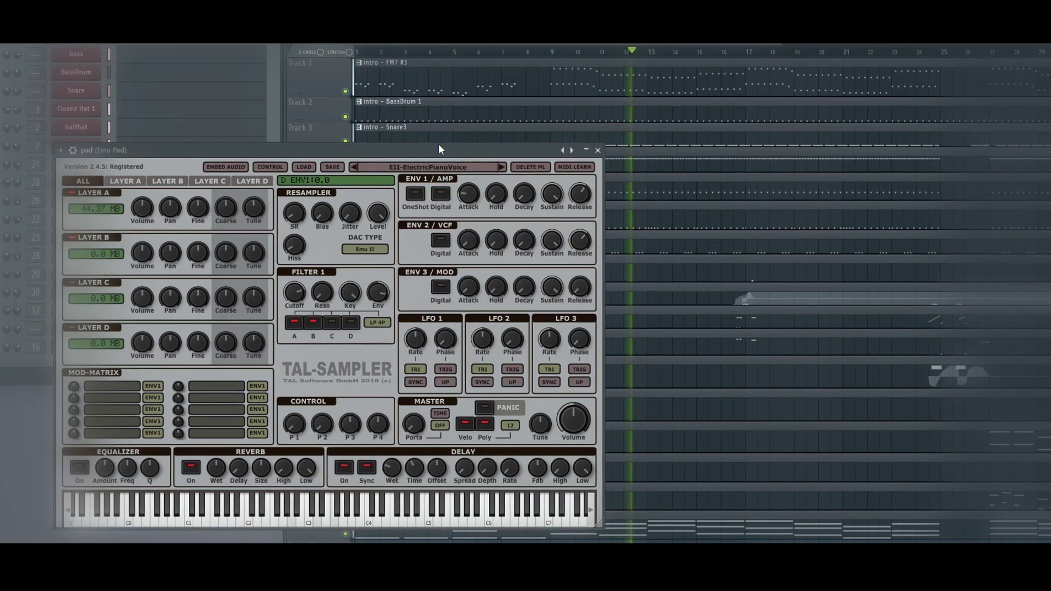
left_click(598, 150)
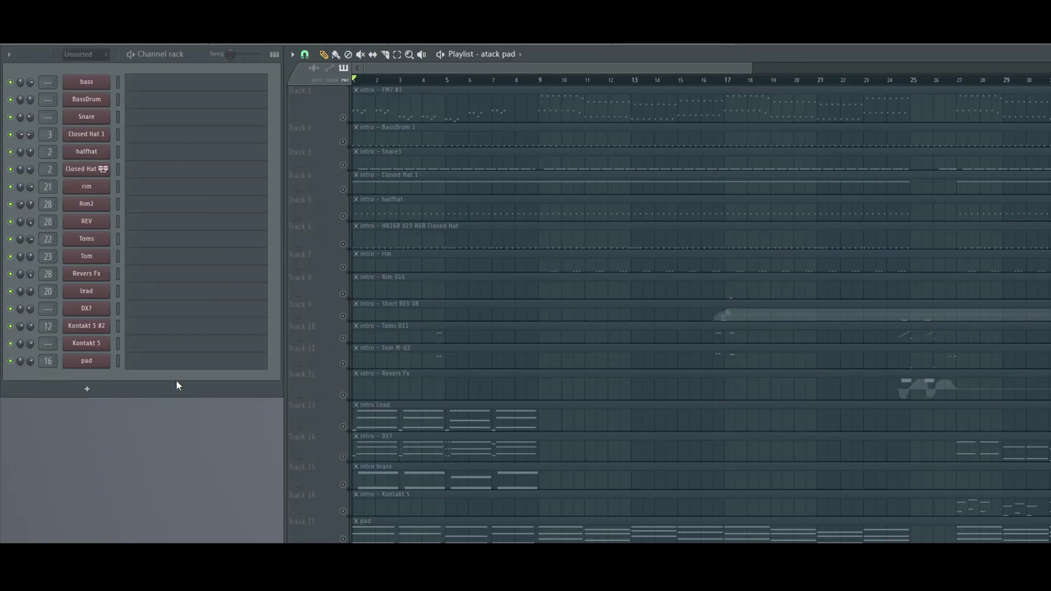
- Add an FM7 channel and duplicate its D6–D7 note pair from bar 19 into an attack pad phrase, shifting copies in pitch
left_click(89, 390)
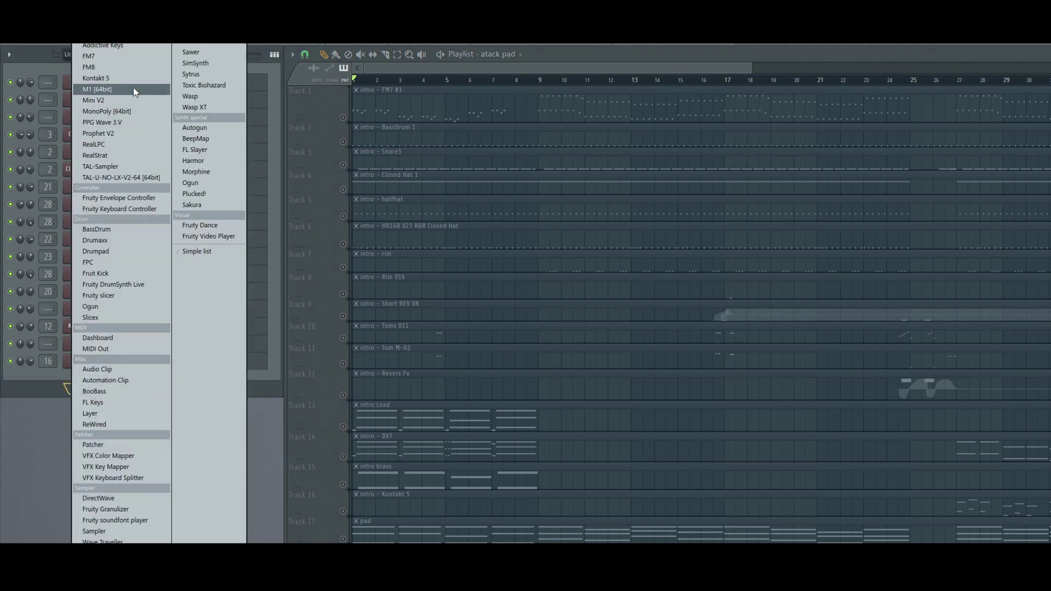
left_click(119, 57)
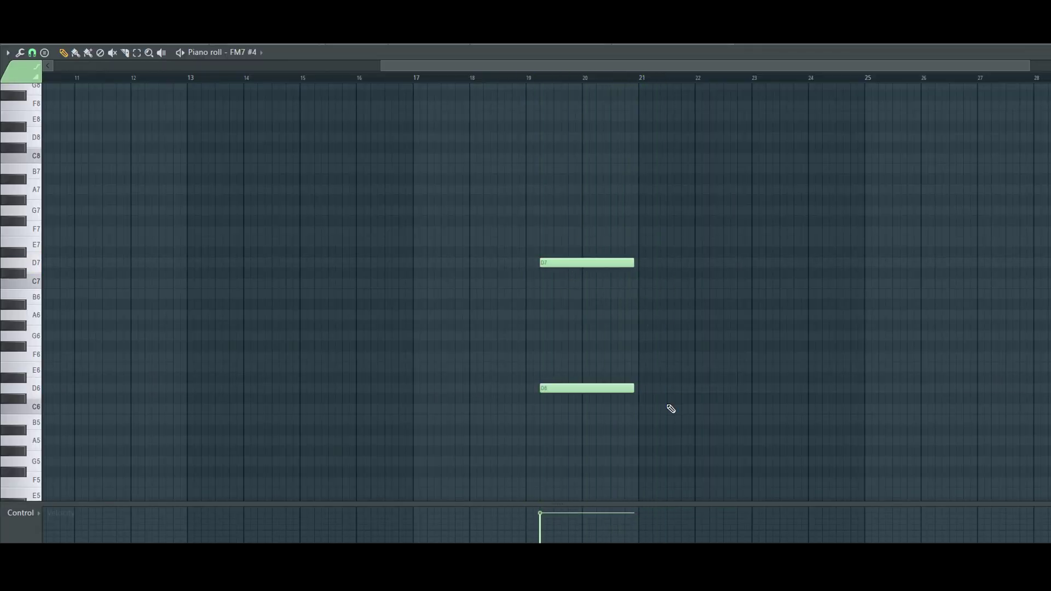
key("ctrl+b")
left_click_drag(765, 404, 836, 425)
key("ctrl+b")
left_click_drag(915, 411, 915, 398)
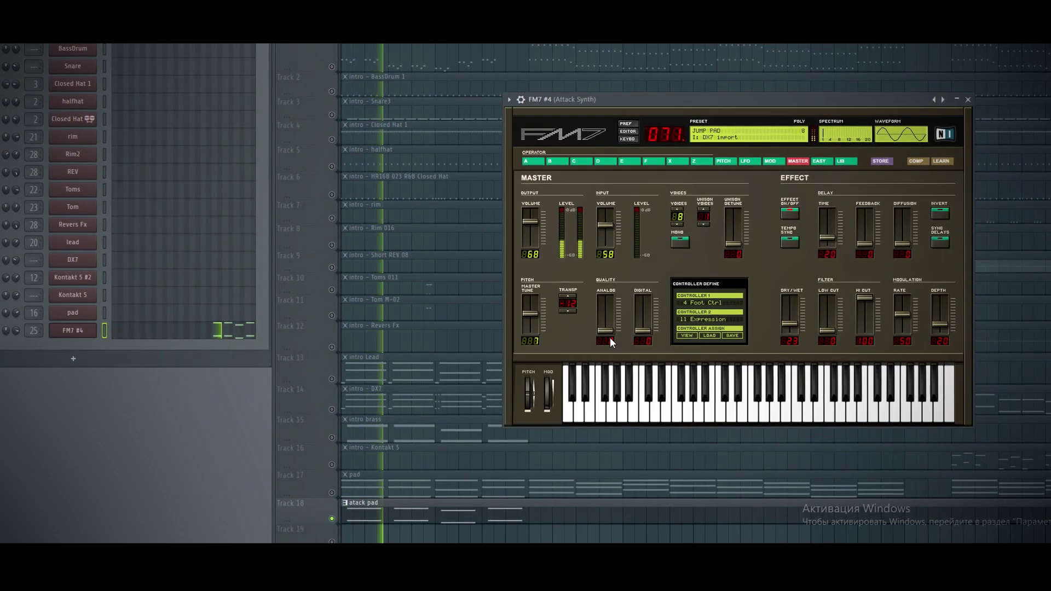
- Unmute the pad track and the intro brass track to hear them with the attack pad
left_click(339, 502)
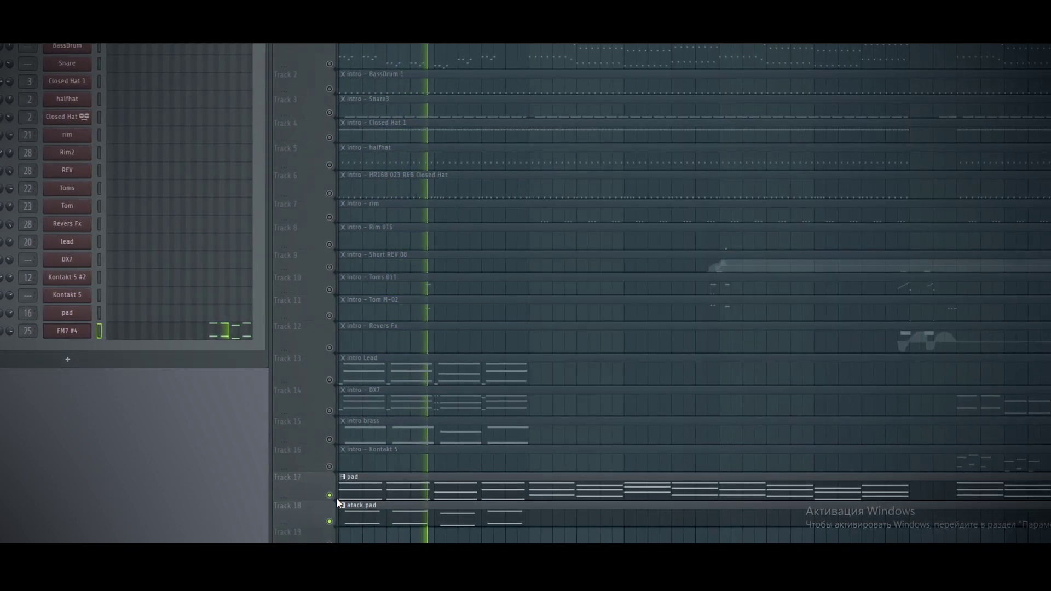
left_click(329, 441)
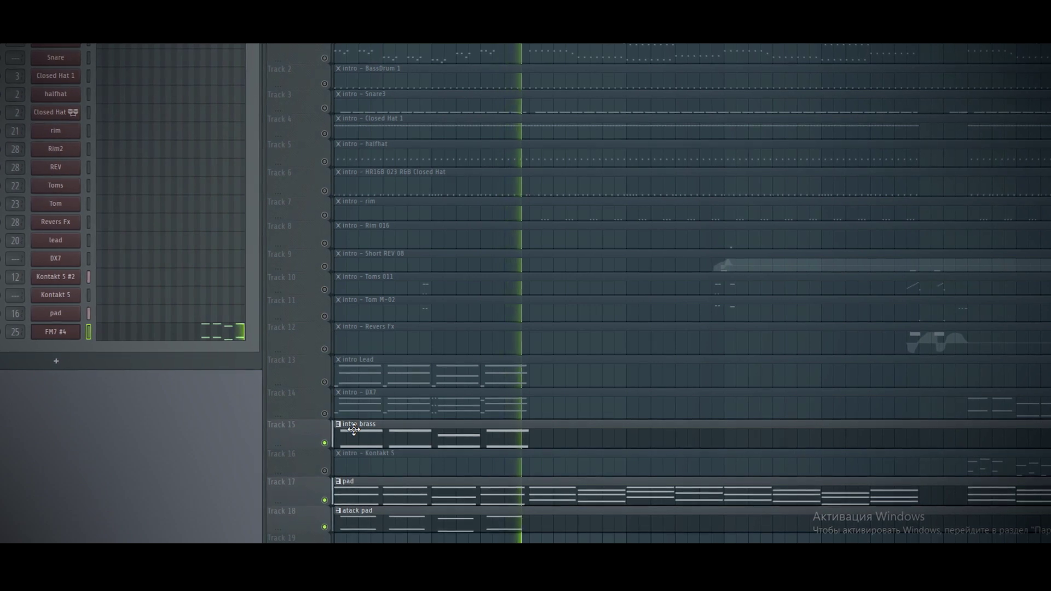
scroll(377, 434, "down", 2)
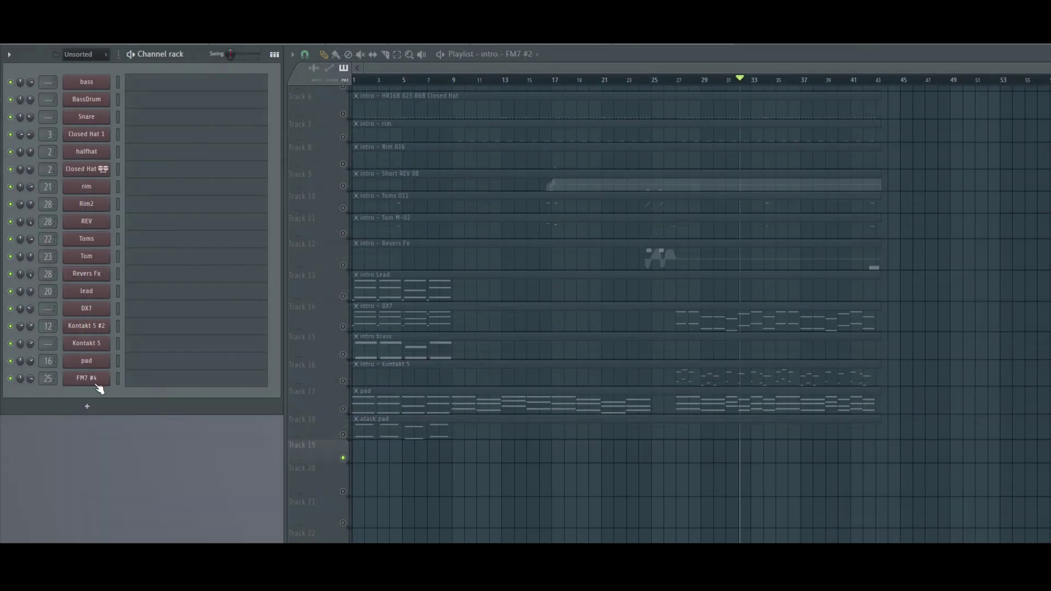
- Add another FM7 channel for the DX percussion part and reposition its plugin window
left_click(87, 407)
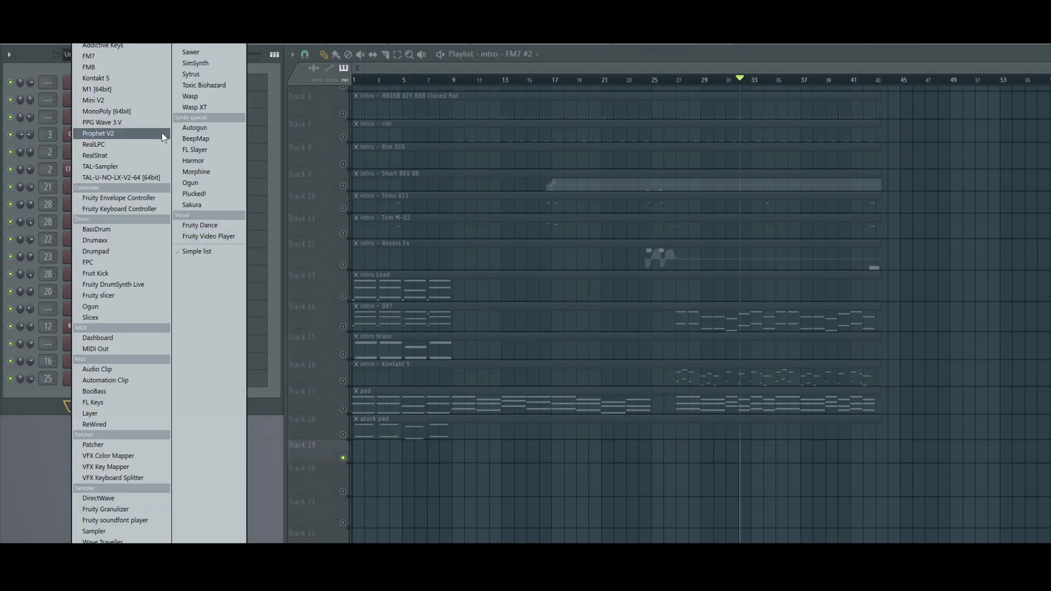
left_click(123, 58)
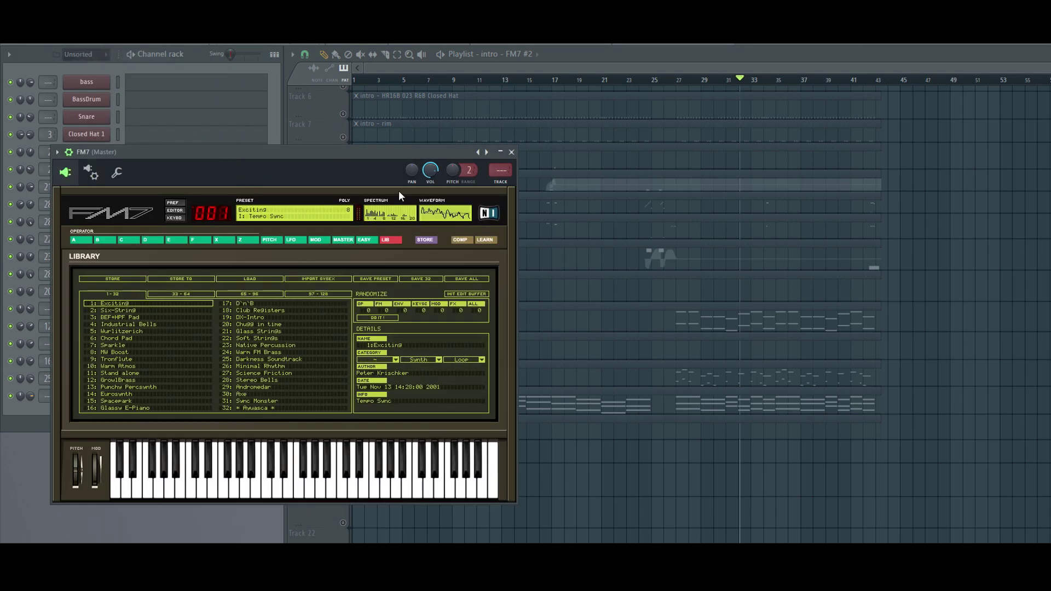
left_click_drag(399, 190, 531, 172)
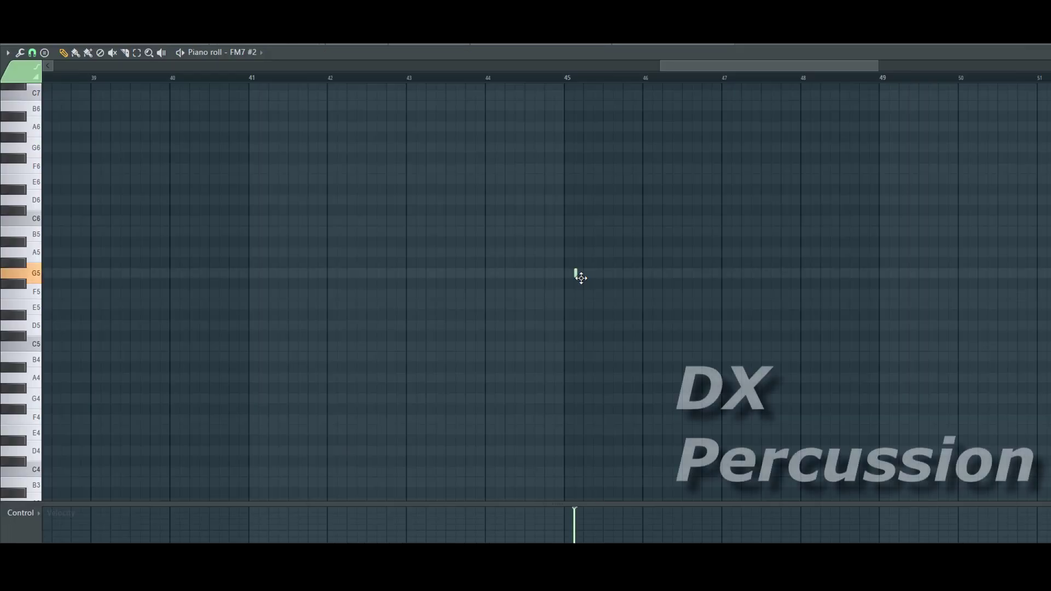
- Draw the DX percussion pattern from bar 45 with short G5 hits, continuing with D5 and C5 notes
scroll(589, 87, "up", 5)
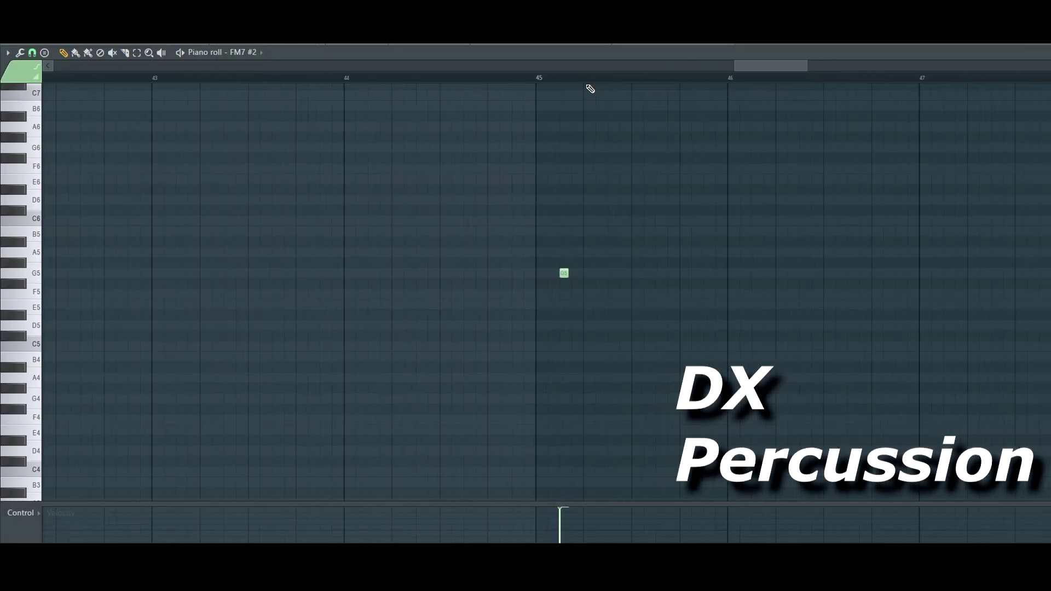
left_click(794, 273)
left_click_drag(780, 66, 791, 66)
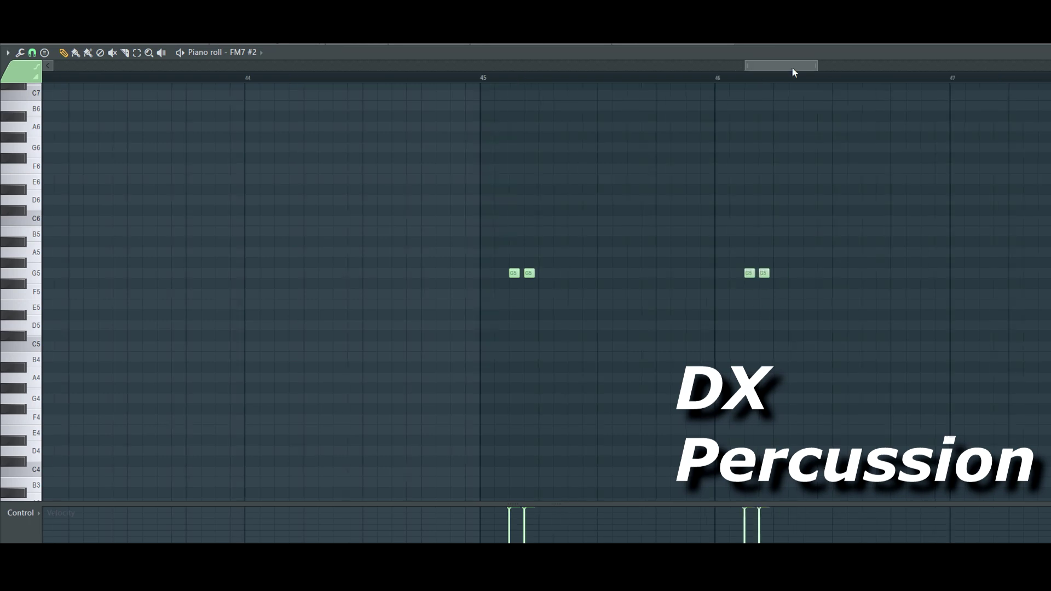
scroll(791, 67, "down", 3)
left_click(676, 325)
left_click(825, 325)
left_click(968, 346)
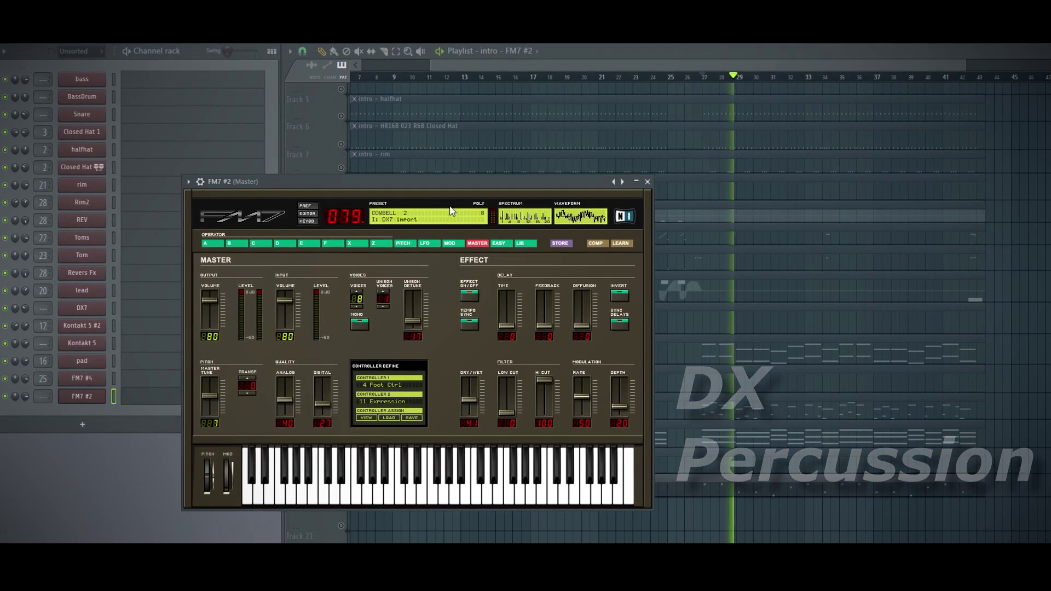
- Unmute the rim, hat, snare and bass drum tracks 7 to 2 to hear them with the DX percussion
left_click(339, 166)
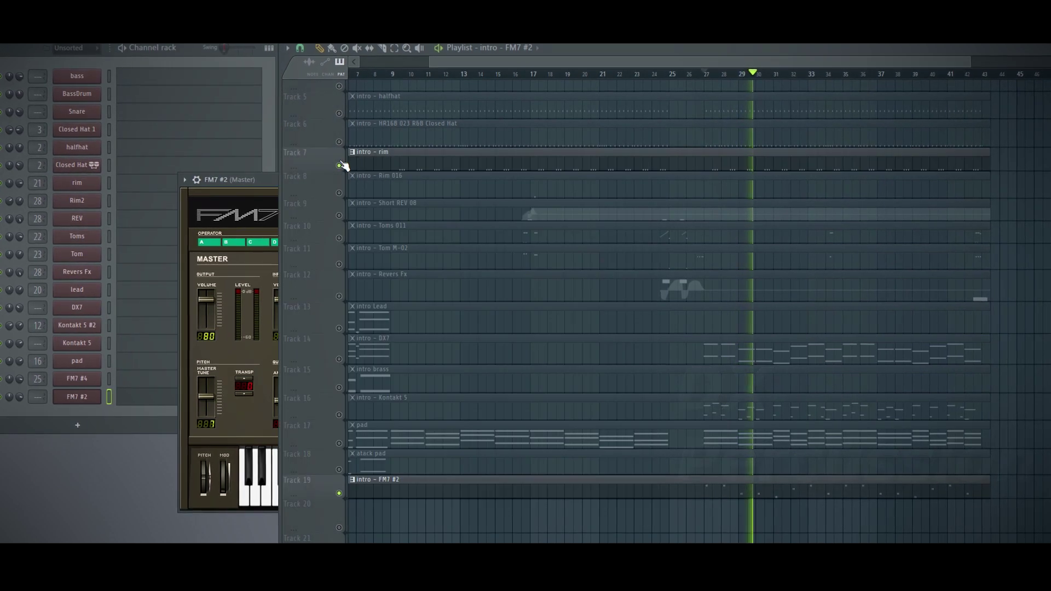
left_click(340, 142)
left_click(339, 114)
scroll(328, 117, "up", 4)
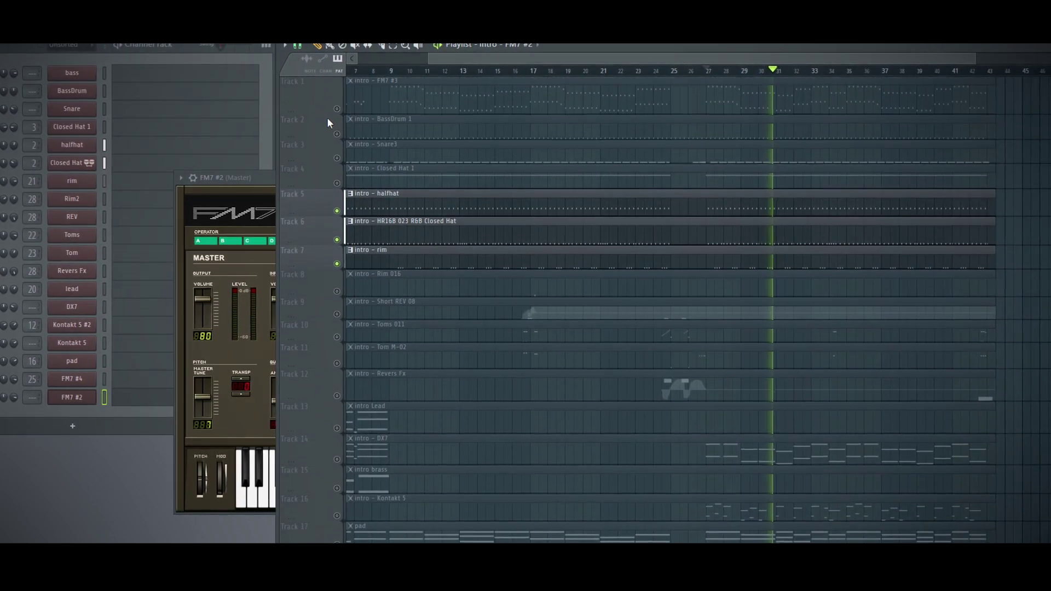
left_click(337, 183)
left_click(337, 159)
left_click(336, 133)
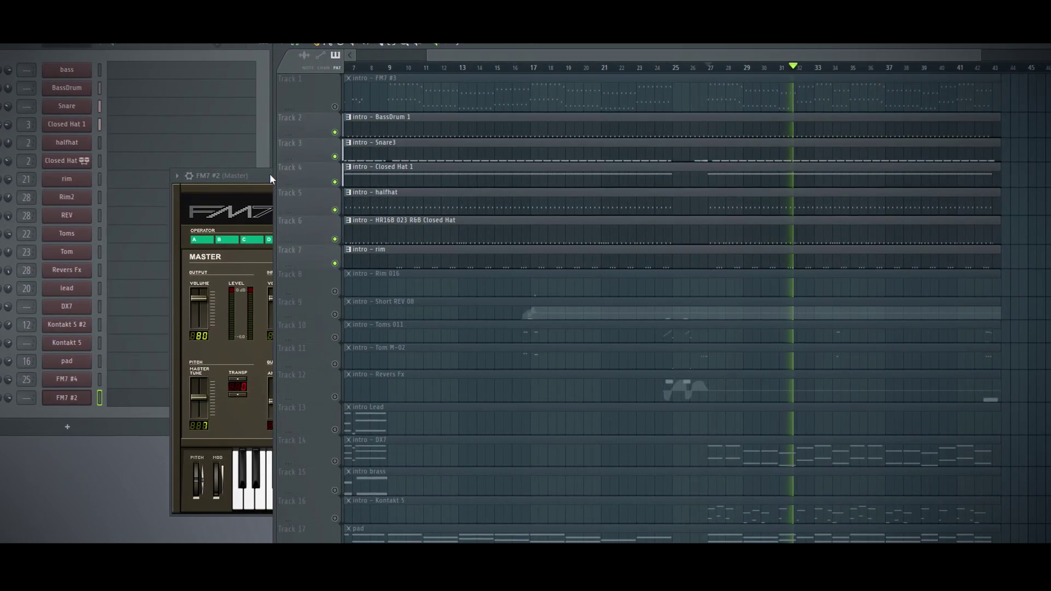
left_click(265, 173)
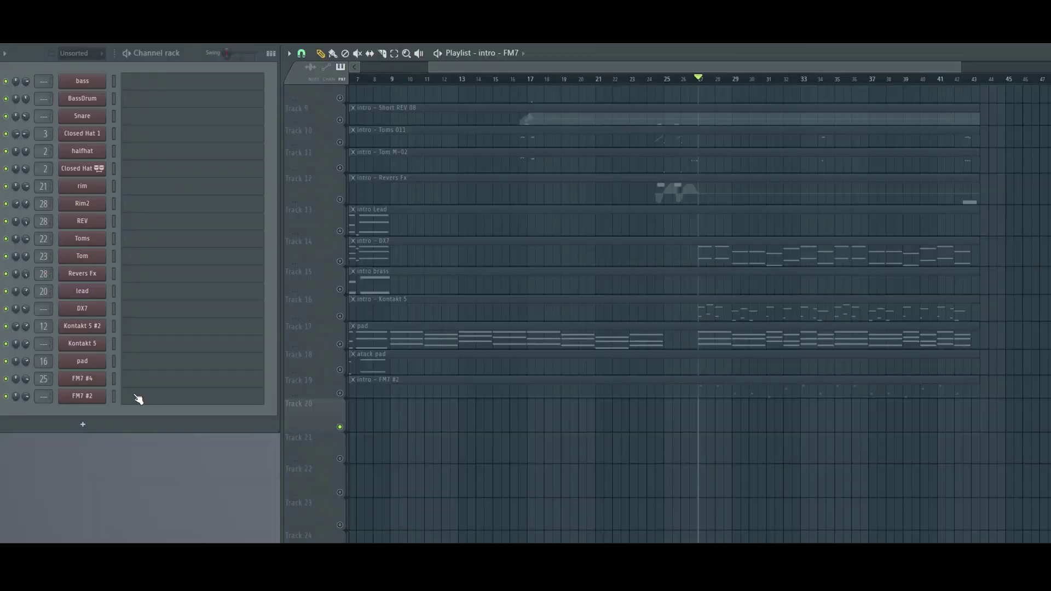
- Add another FM7 channel for DX Synth 1 and fill bar 45 with short G5, A#5, D6 and G6 chord stabs
left_click(80, 425)
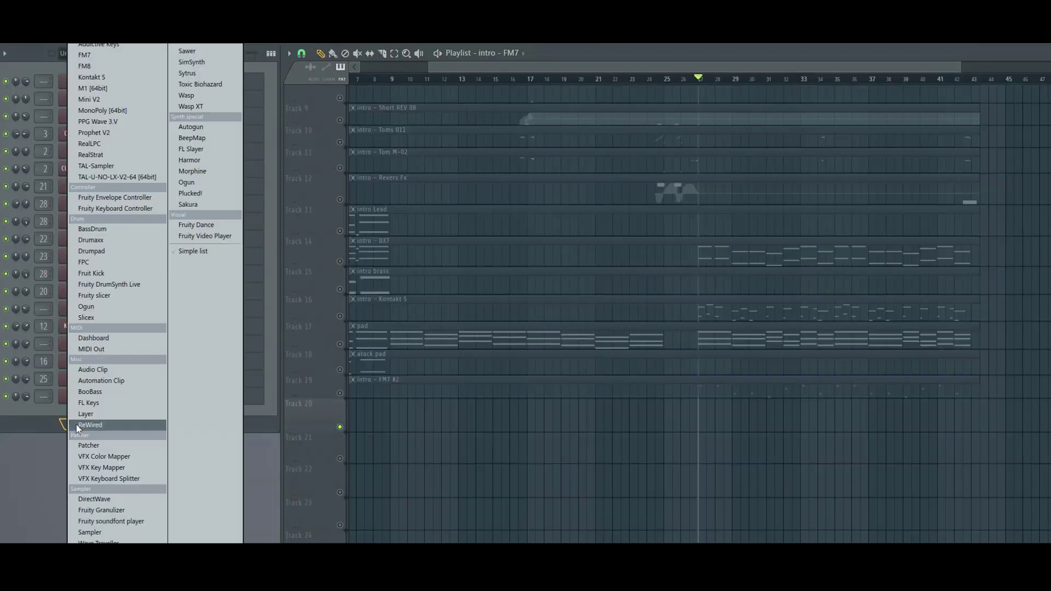
left_click(106, 57)
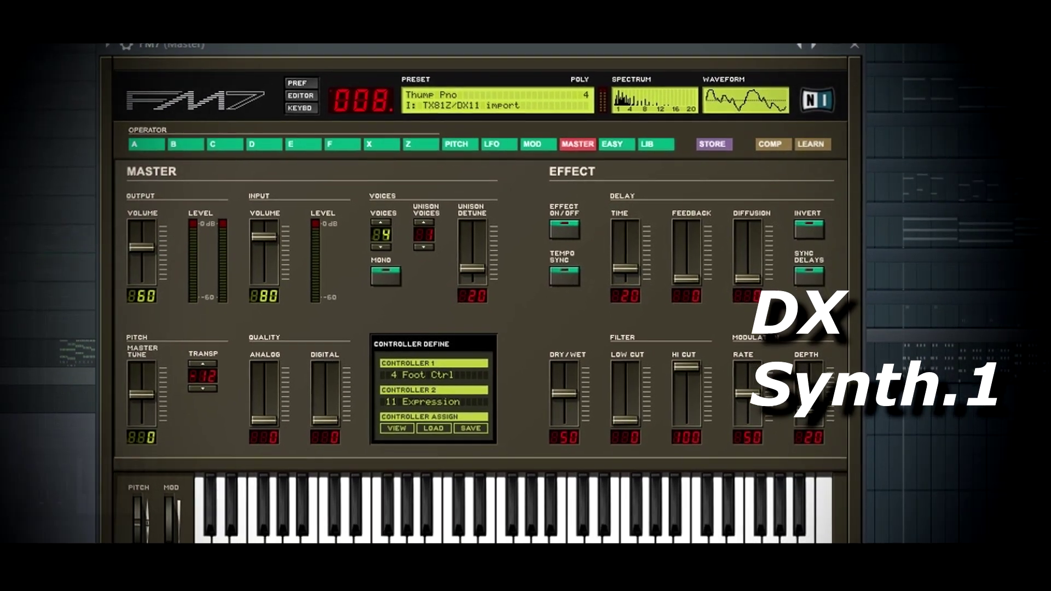
left_click(449, 327)
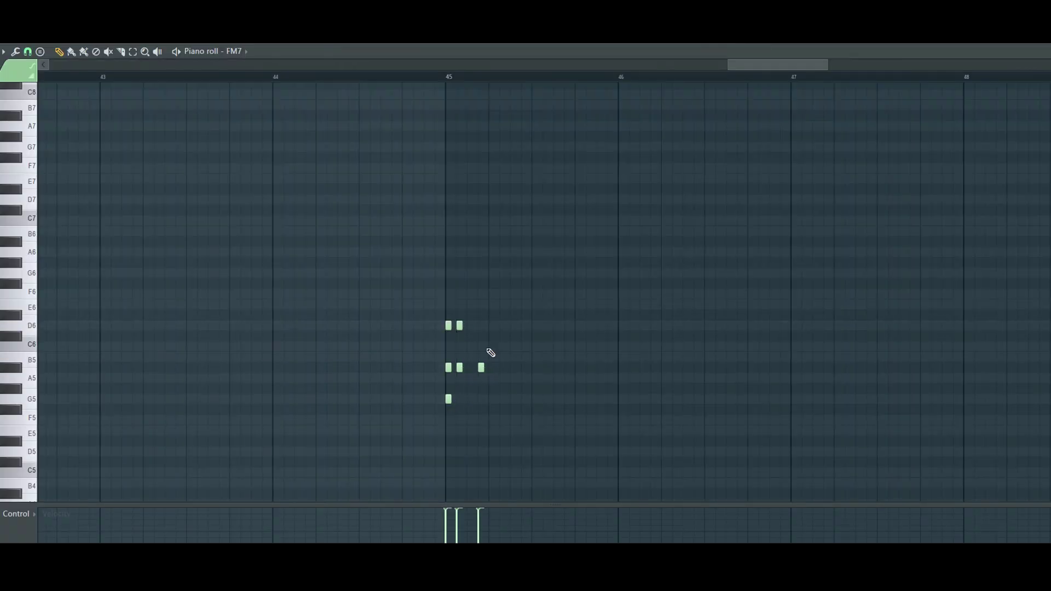
left_click(482, 273)
left_click_drag(502, 258, 419, 404)
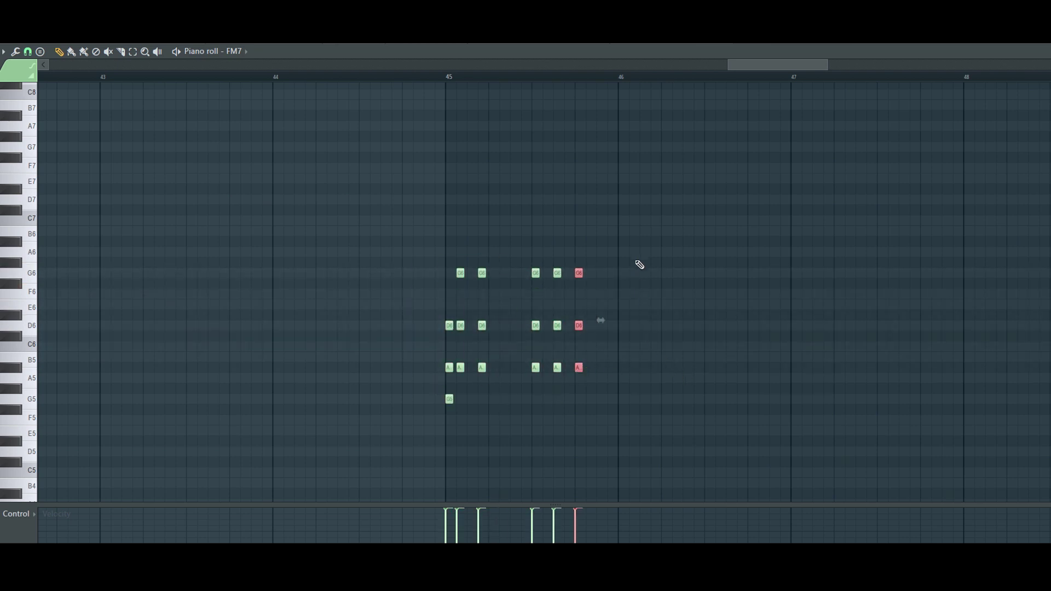
- Duplicate the bar 45 chord stabs into bar 46 and play back both bars
left_click_drag(640, 265, 624, 402)
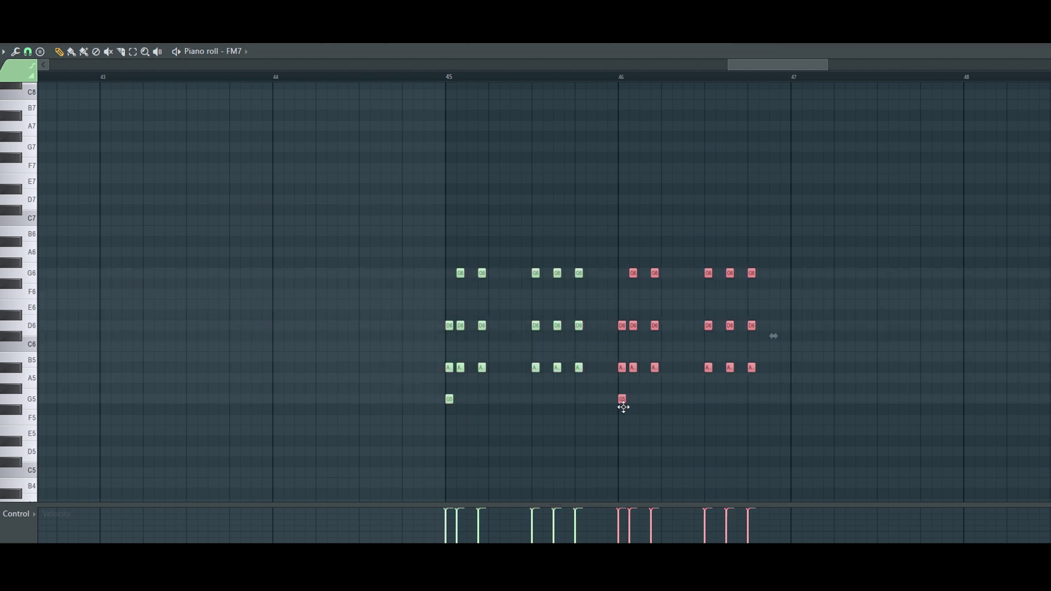
key("space")
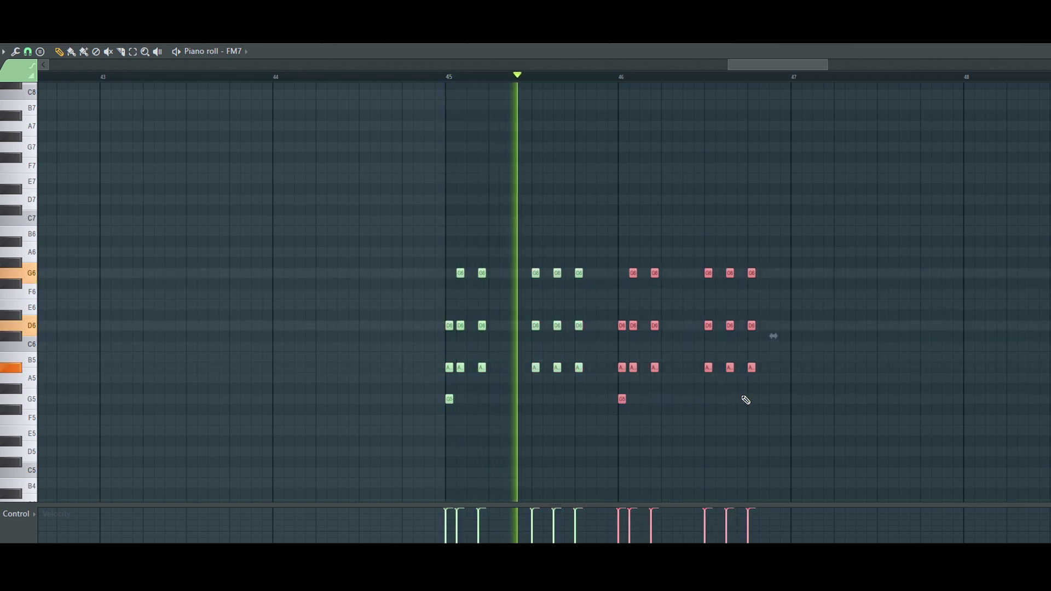
left_click_drag(780, 64, 800, 65)
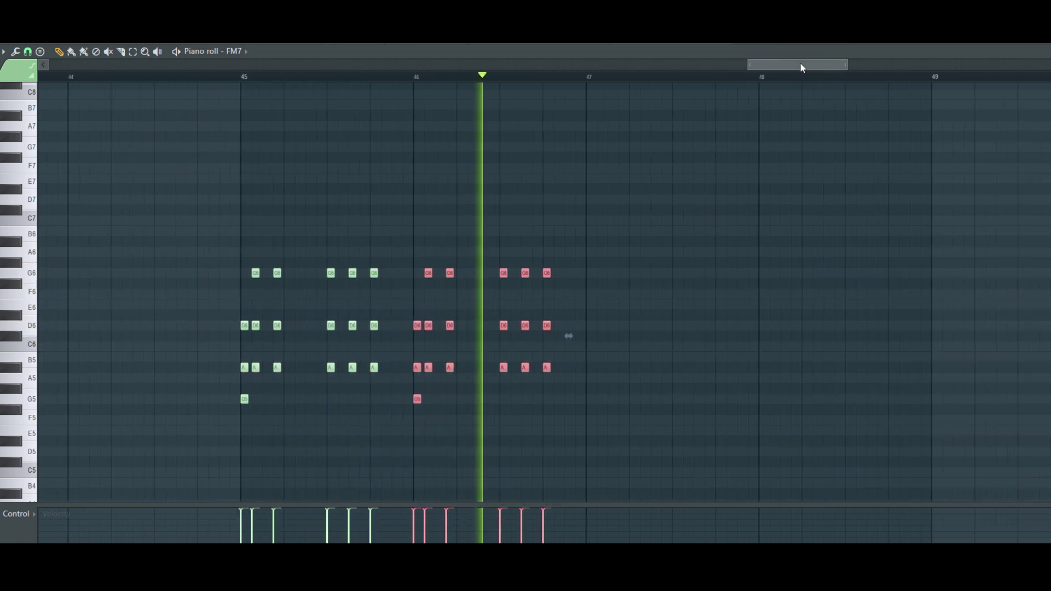
key("space")
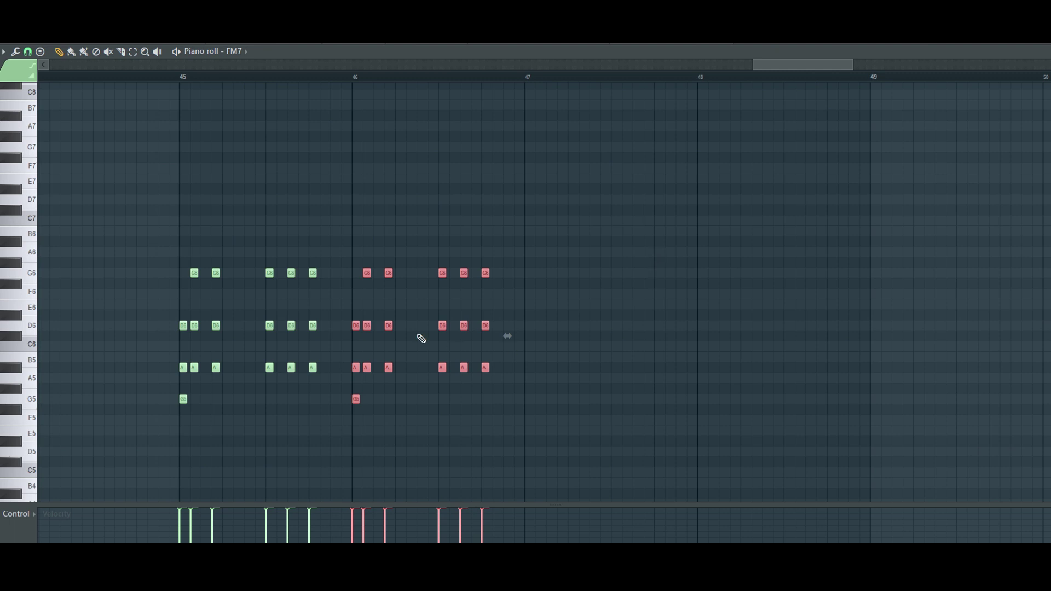
- Copy a bar of stabs to bar 47, revoice it to F5, A5, D6 and F6, and duplicate it into the following bar
left_click_drag(517, 408, 539, 408)
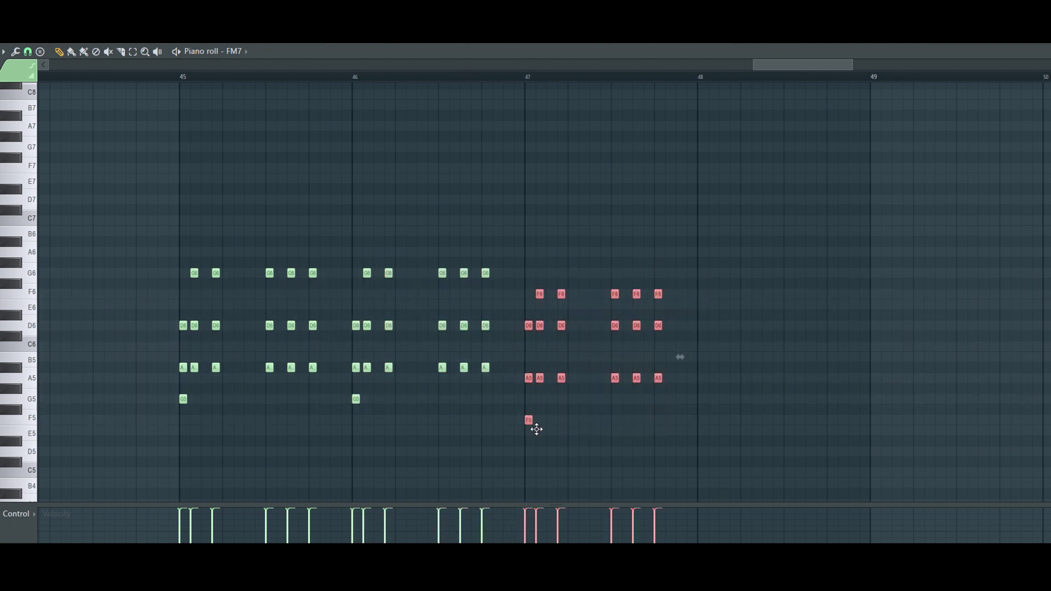
key("ctrl+b")
scroll(787, 176, "down", 10)
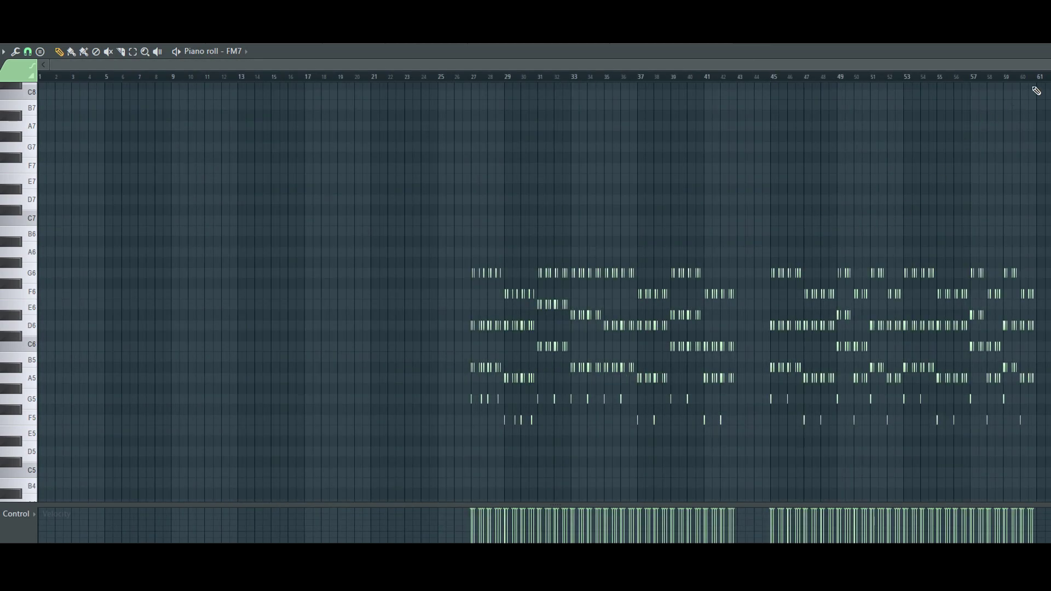
scroll(1036, 91, "up", 3)
scroll(1036, 91, "down", 4)
scroll(1036, 91, "right", 5)
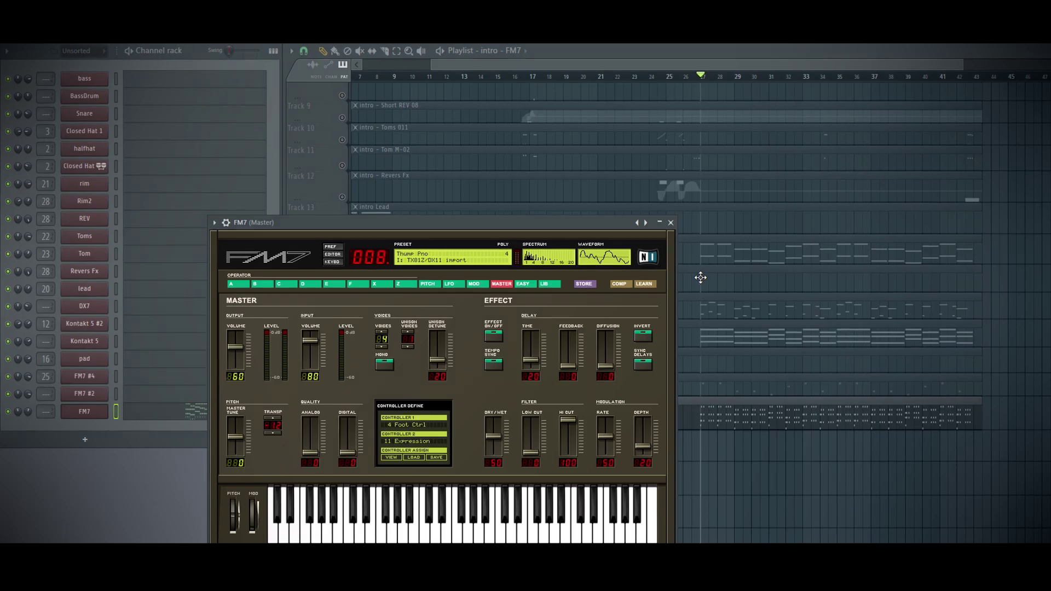
- Play the playlist from bar 27 and unmute the pad, Kontakt 5 and DX7 tracks (17, 16 and 14)
key("space")
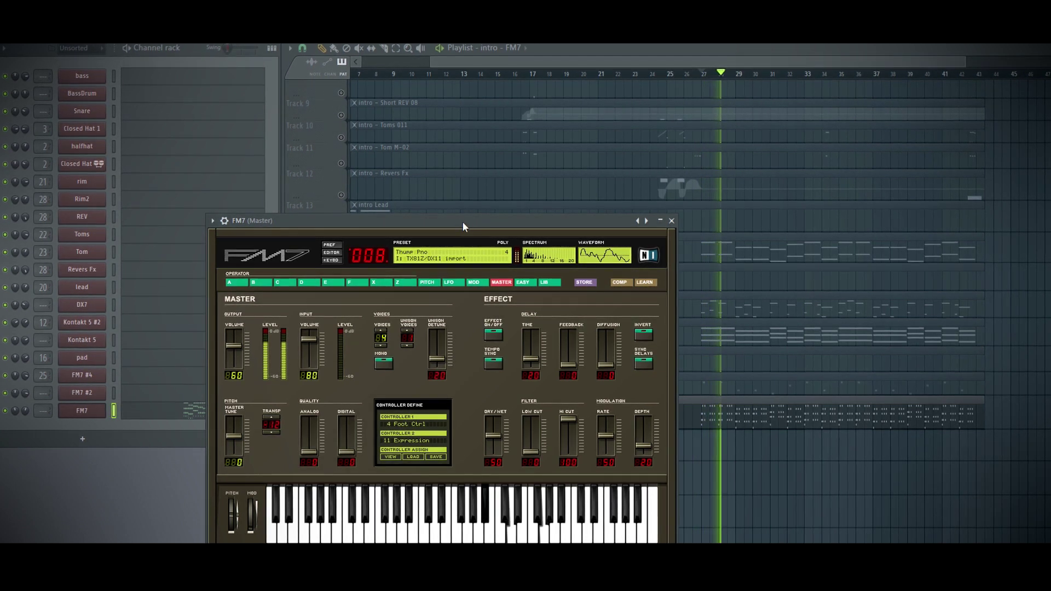
left_click(780, 46)
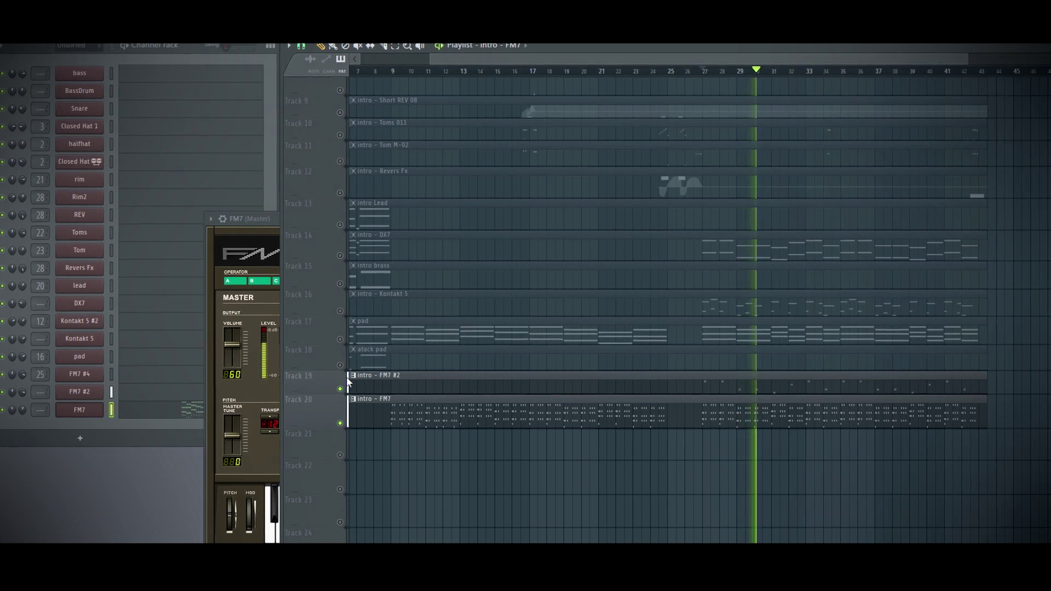
left_click(339, 339)
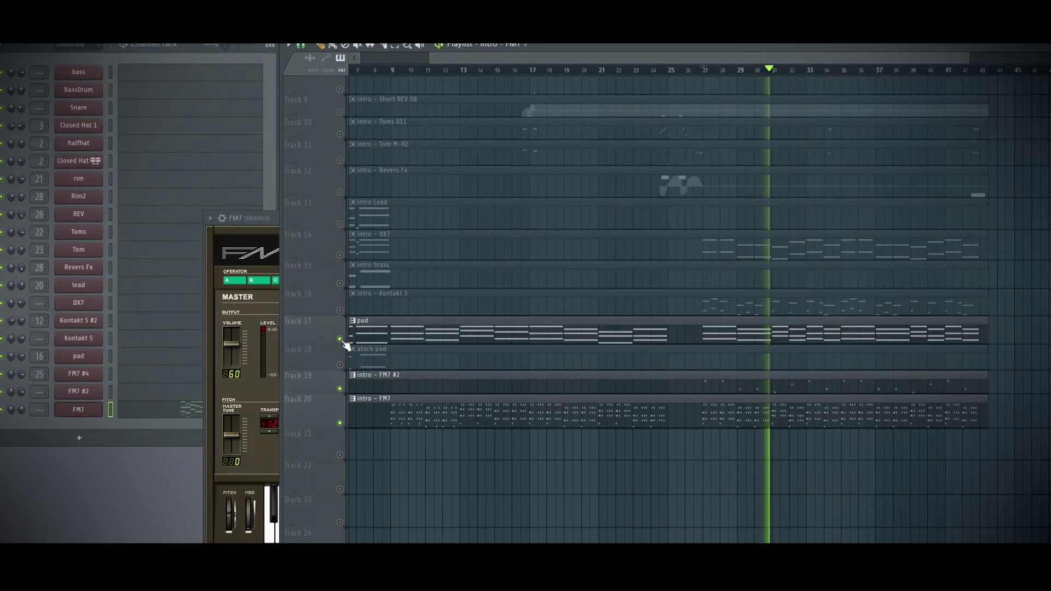
left_click(339, 310)
left_click(340, 254)
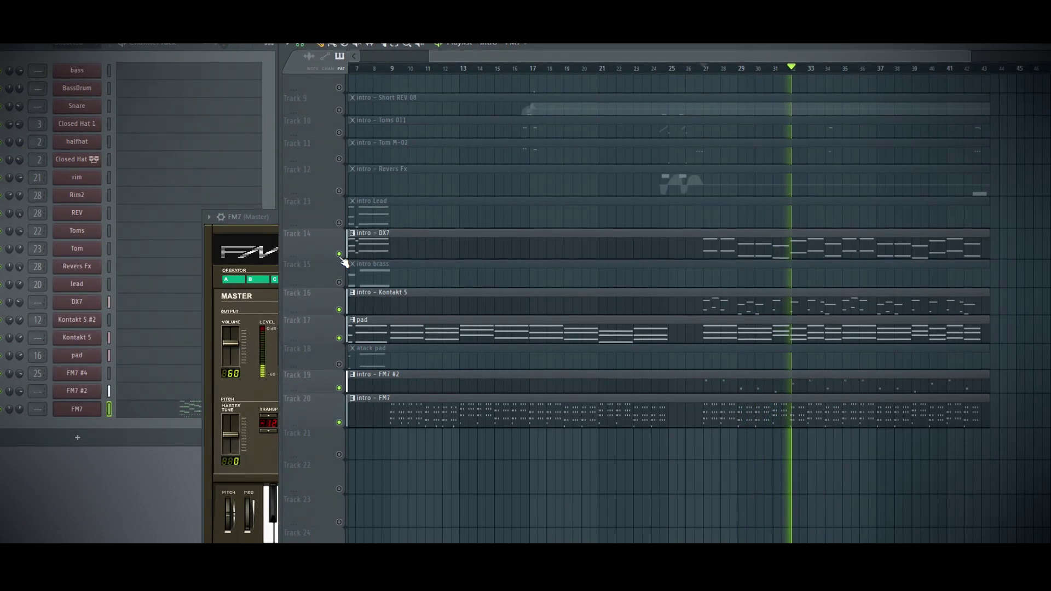
- Unmute the rim, R&B closed hat and halfhat tracks 7 to 5, plus the bass, bass drum, snare and closed hat tracks 1 to 4
scroll(343, 262, "up", 1)
scroll(344, 261, "up", 6)
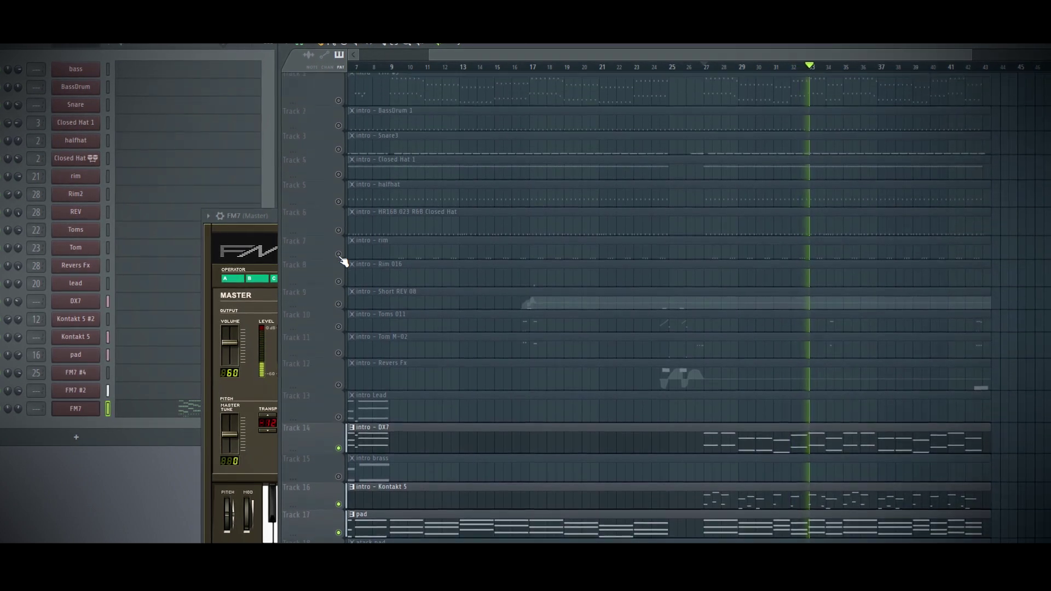
left_click(339, 259)
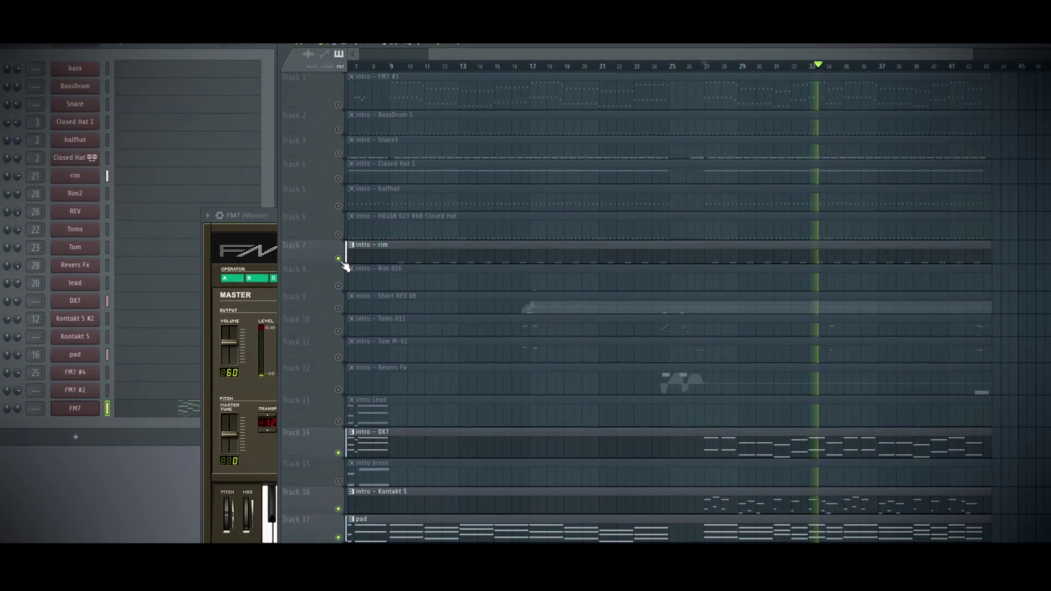
left_click(337, 234)
left_click(338, 206)
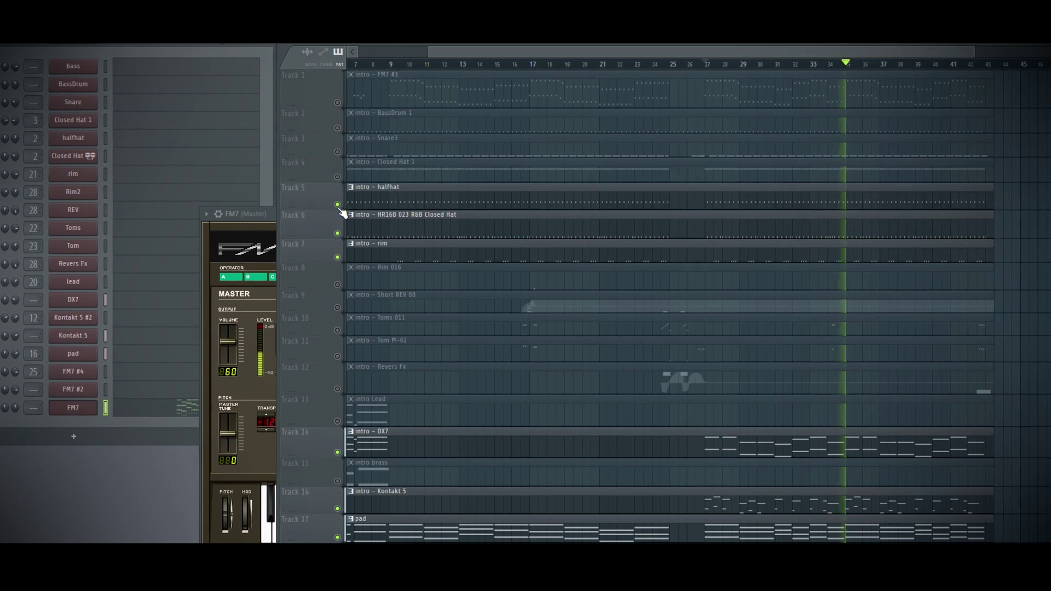
left_click(338, 103)
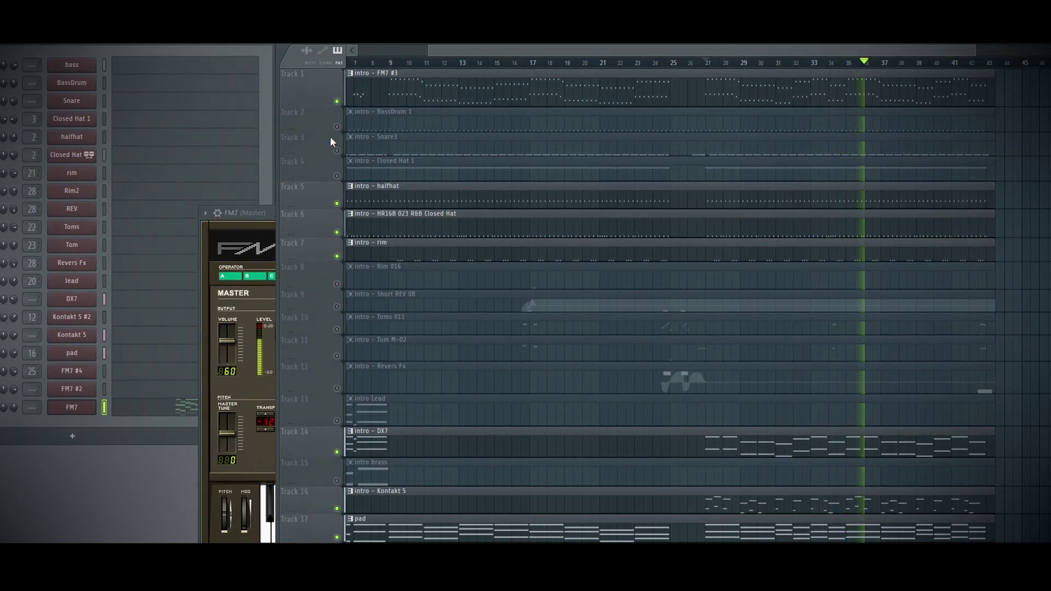
left_click(337, 126)
left_click(337, 151)
left_click(337, 176)
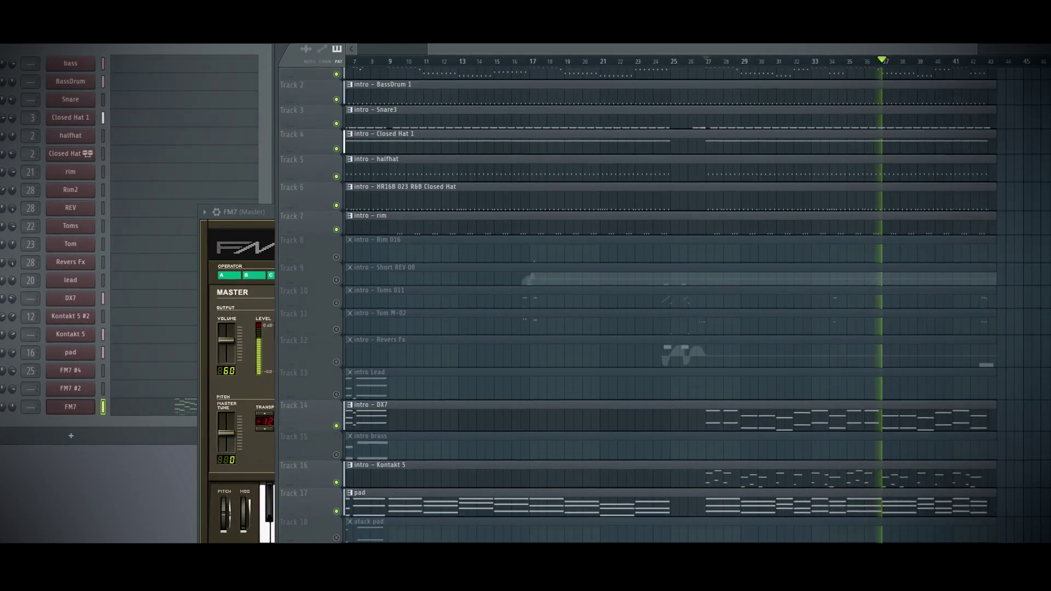
- Close the FM7 plugin window, listen to the unmuted tracks together and stop playback
scroll(1018, 242, "down", 4)
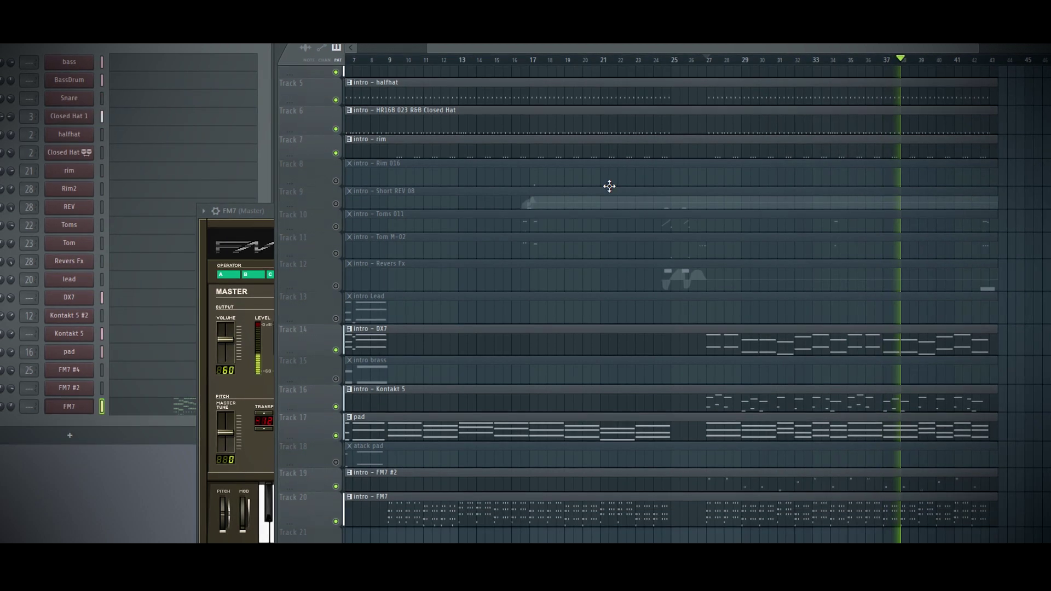
left_click(272, 212)
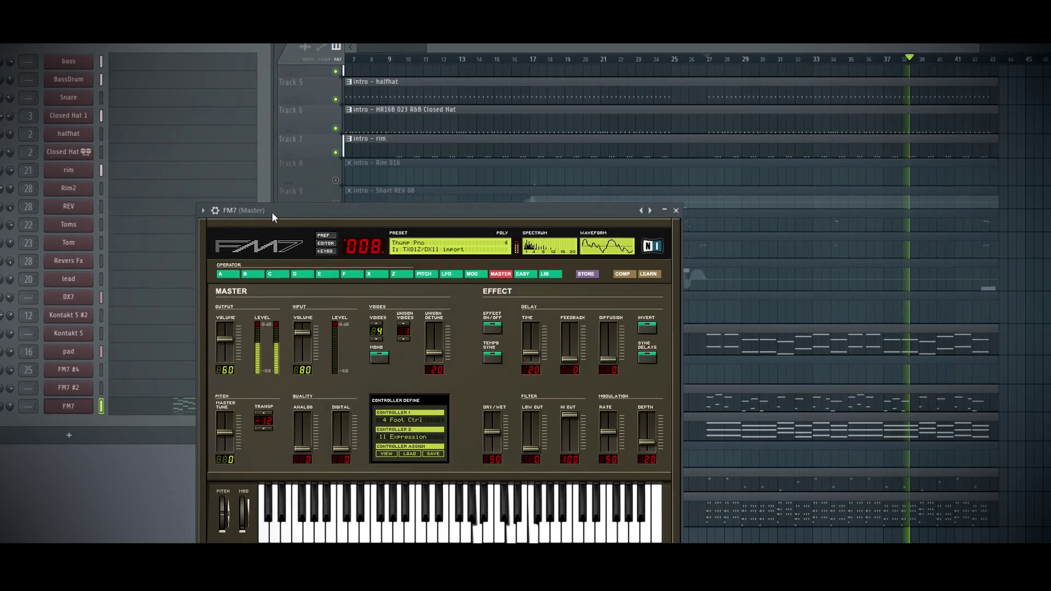
left_click(674, 210)
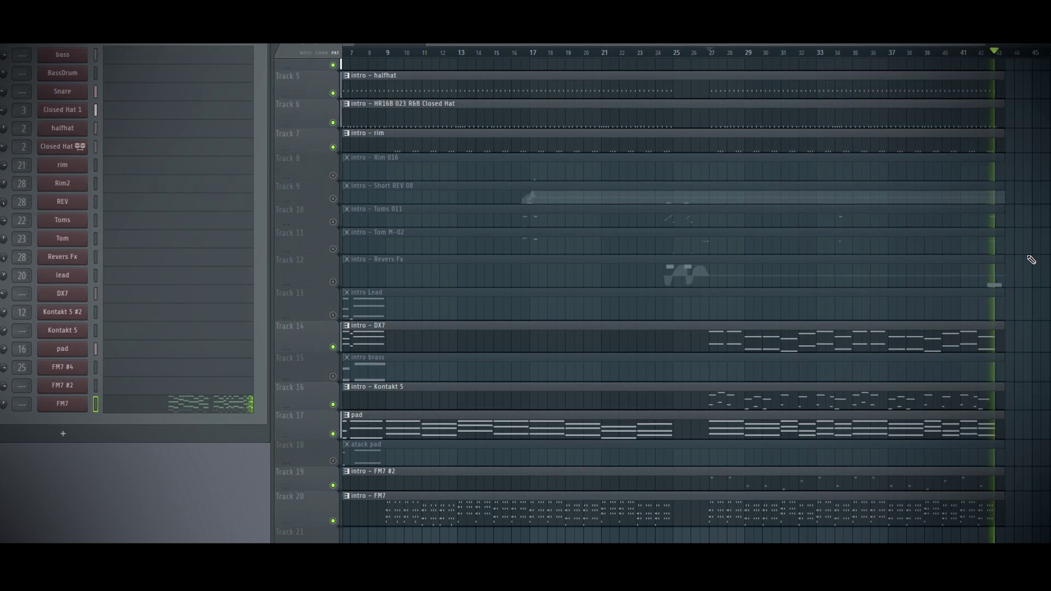
key("space")
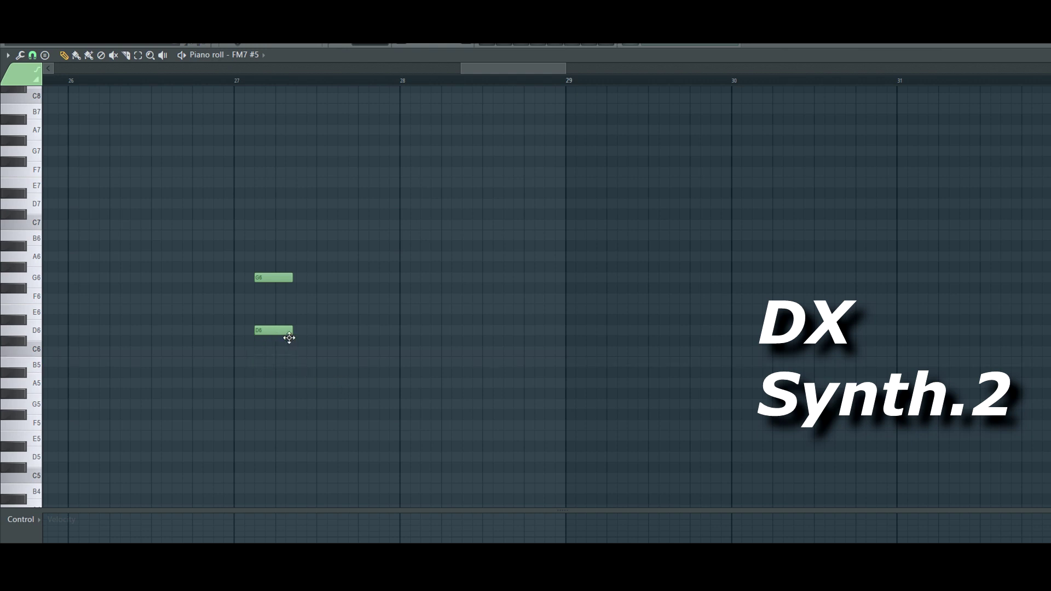
- For DX Synth 2, add A#5 under the D6 and G6 notes and repeat the shortened chord stab across bars 27 and 28
left_click_drag(275, 372, 265, 373)
key("ctrl+b")
key("ctrl+b")
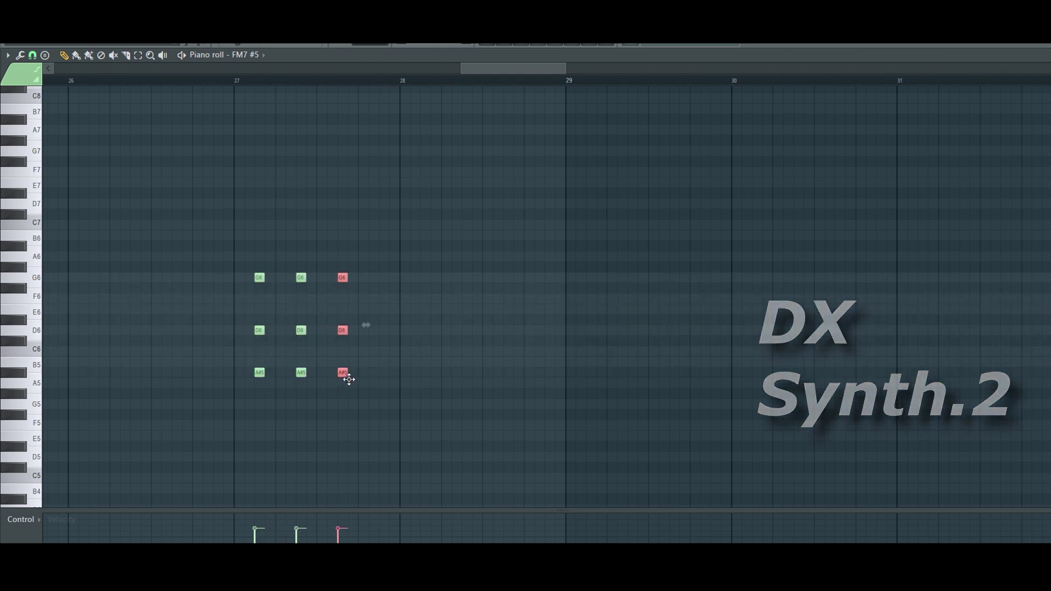
key("ctrl+b")
key("ctrl+b")
left_click_drag(457, 368, 257, 383)
key("ctrl+b")
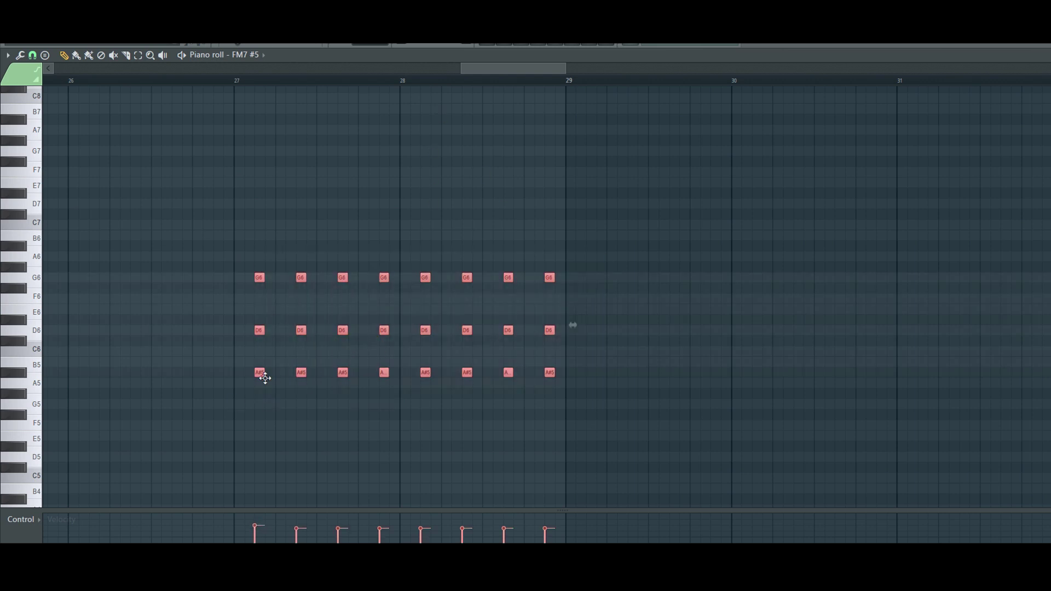
- Duplicate the two bars of stabs from bar 29 onward and move the copied notes to revoice the chord
key("ctrl+b")
left_click_drag(582, 387, 582, 397)
left_click_drag(577, 334, 902, 359)
left_click_drag(595, 334, 709, 305)
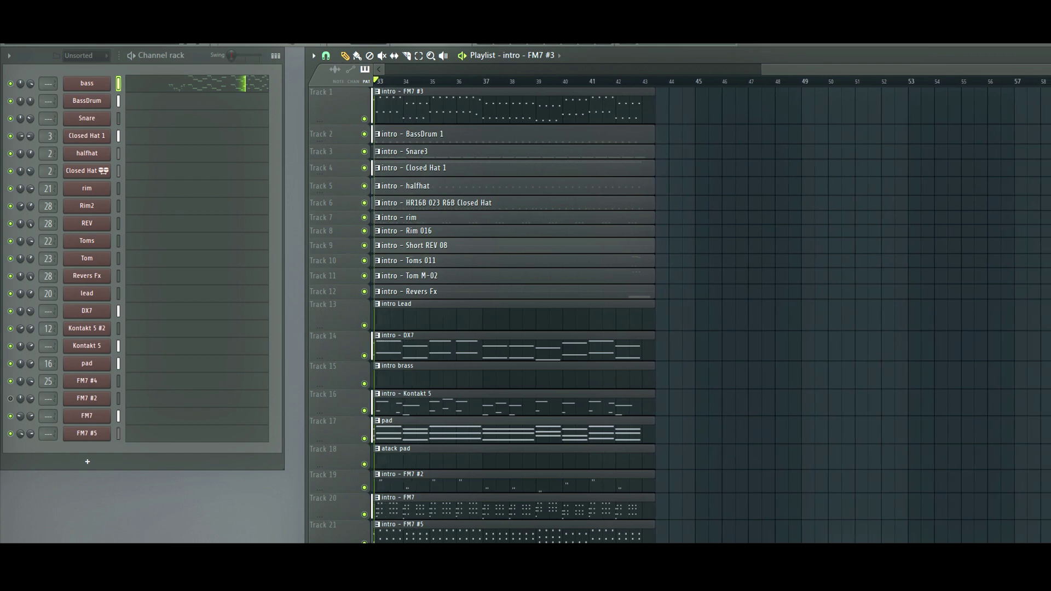
scroll(679, 312, "down", 3)
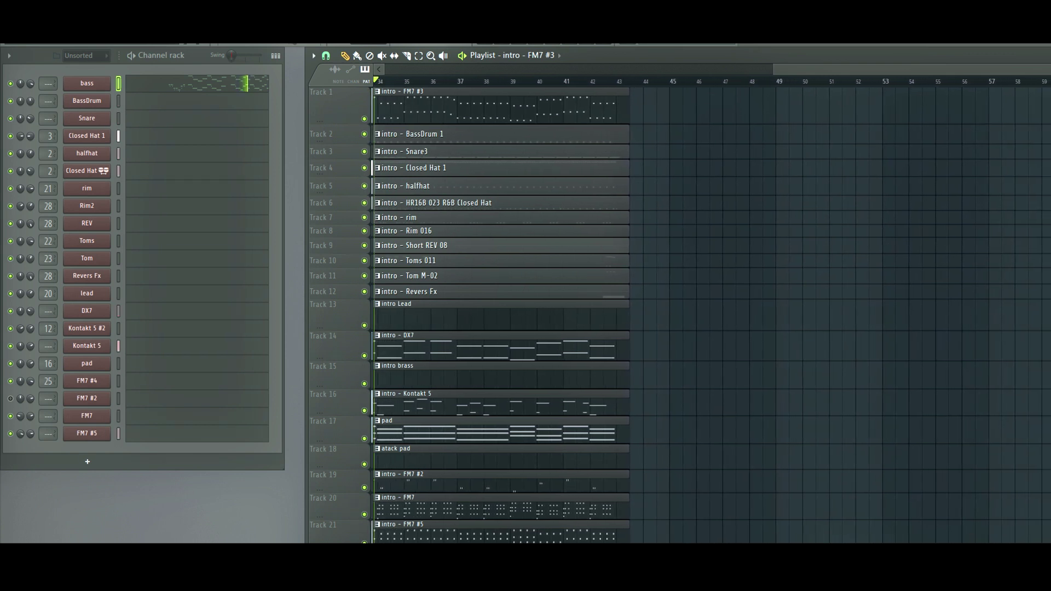
scroll(679, 312, "down", 3)
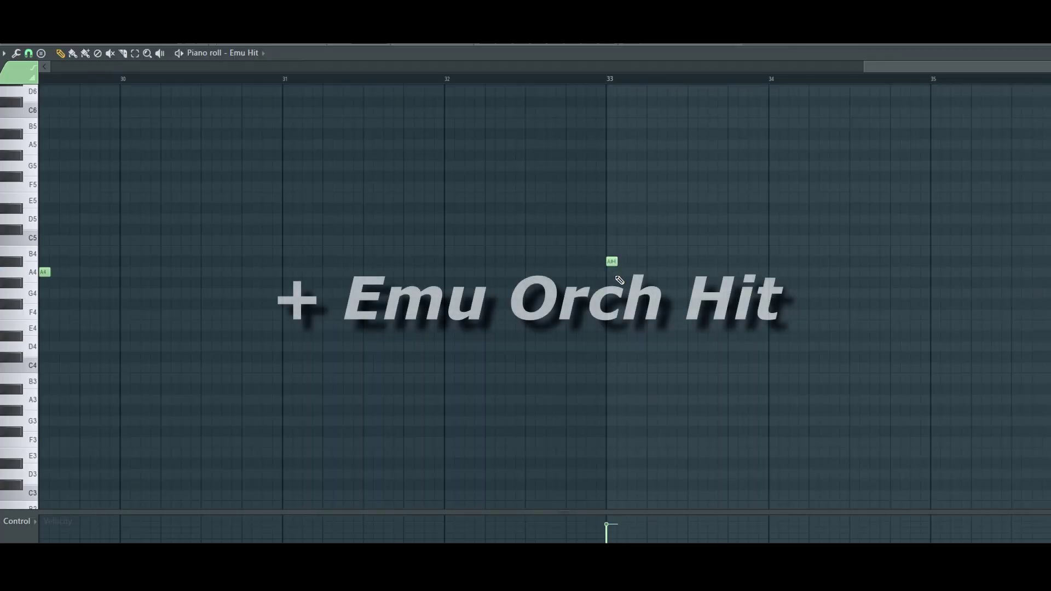
- Add two short, descending notes after the A#4 orchestra hit in bar 33 of the Emu Hit part
left_click(652, 294)
left_click(672, 315)
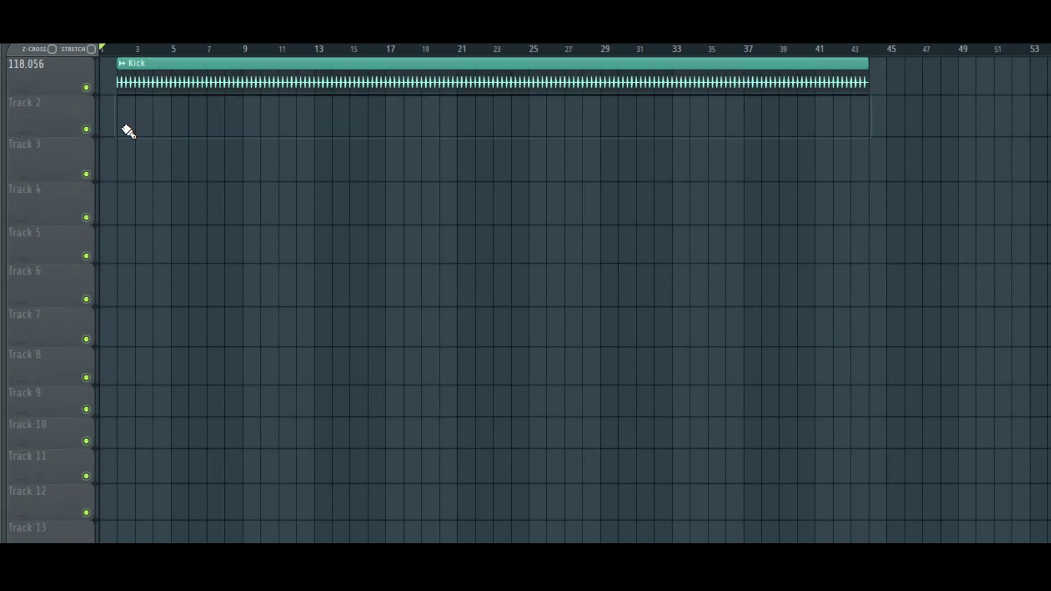
- Place the Snare, Heartbreak Bass, A_Left Perc, A_Right Perc and Synth_Right Rythm audio clips on tracks 2 to 6, and another stem on track 7
left_click(128, 132)
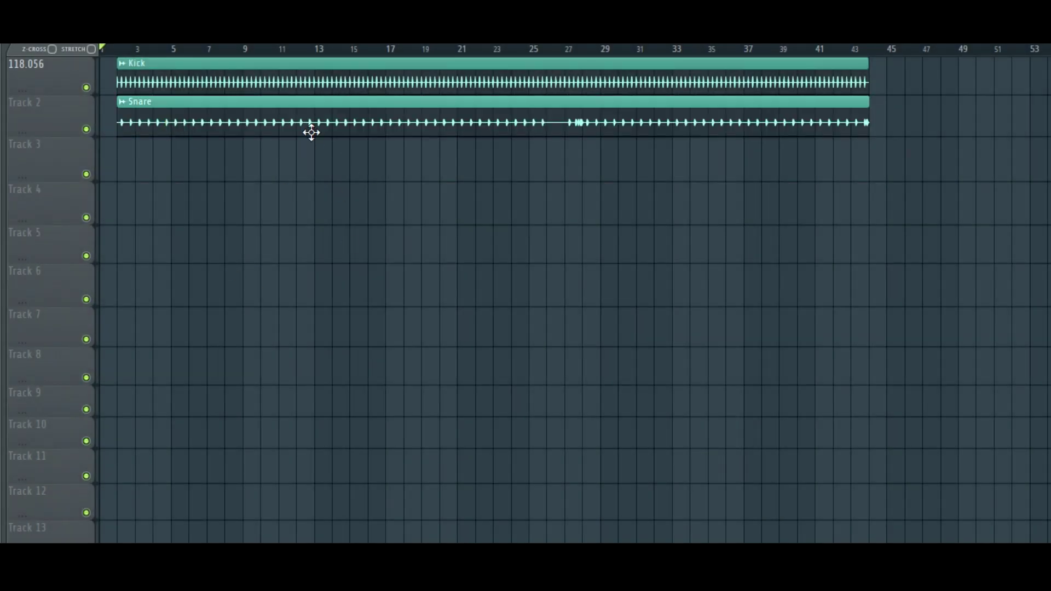
left_click(127, 174)
left_click(307, 203)
left_click(357, 232)
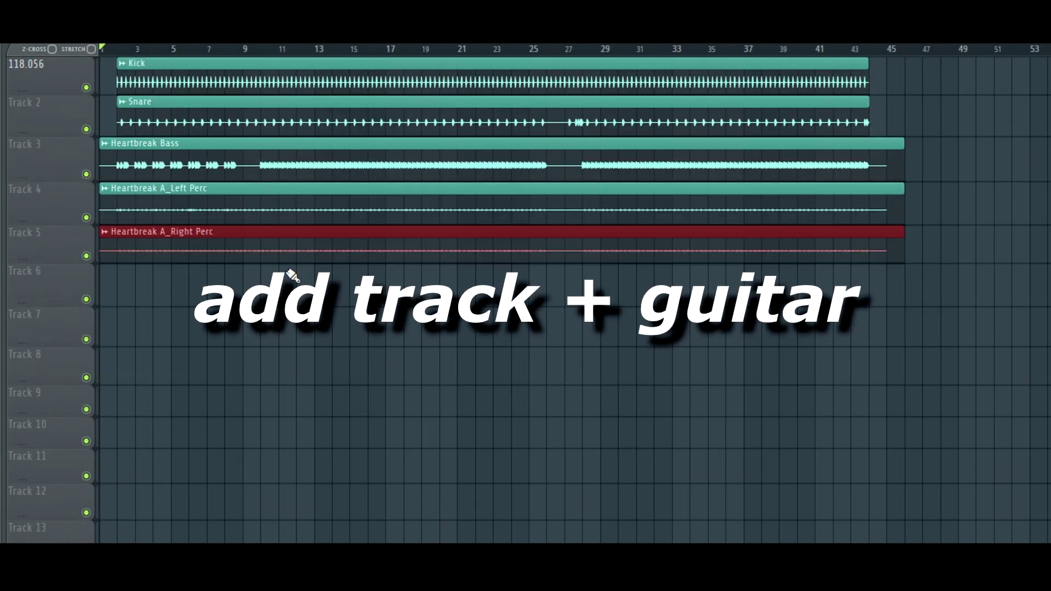
left_click(289, 277)
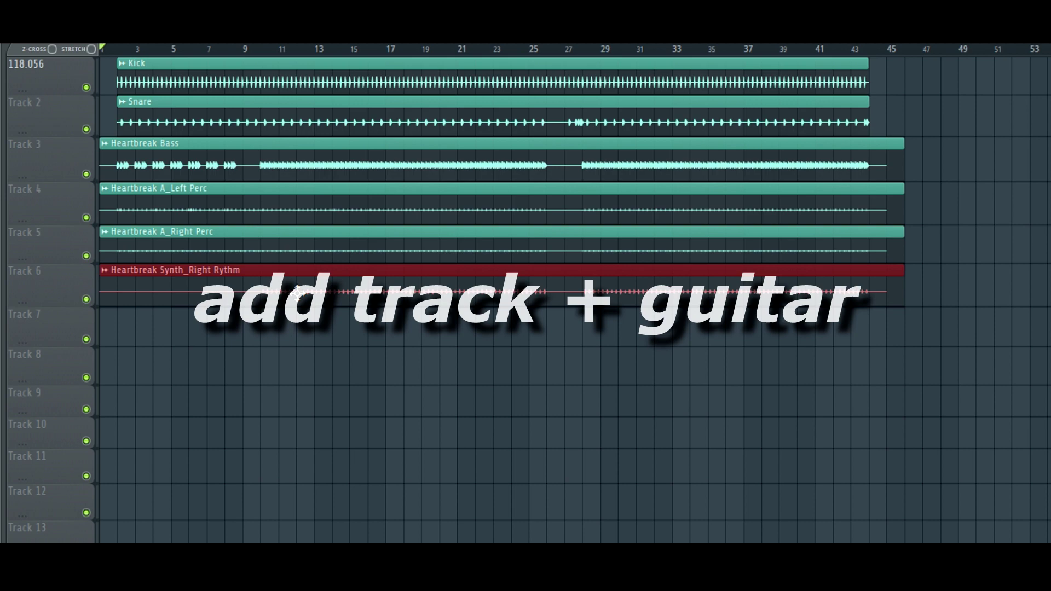
left_click(211, 343)
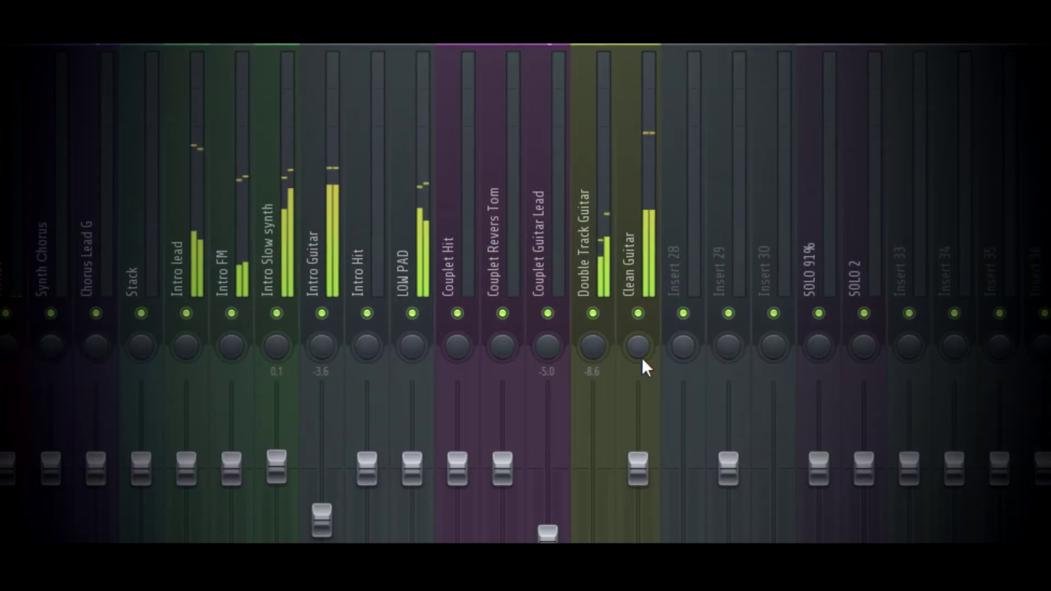
- Pan the Clean Guitar mixer track to the right and lower its volume
left_click_drag(642, 357, 642, 335)
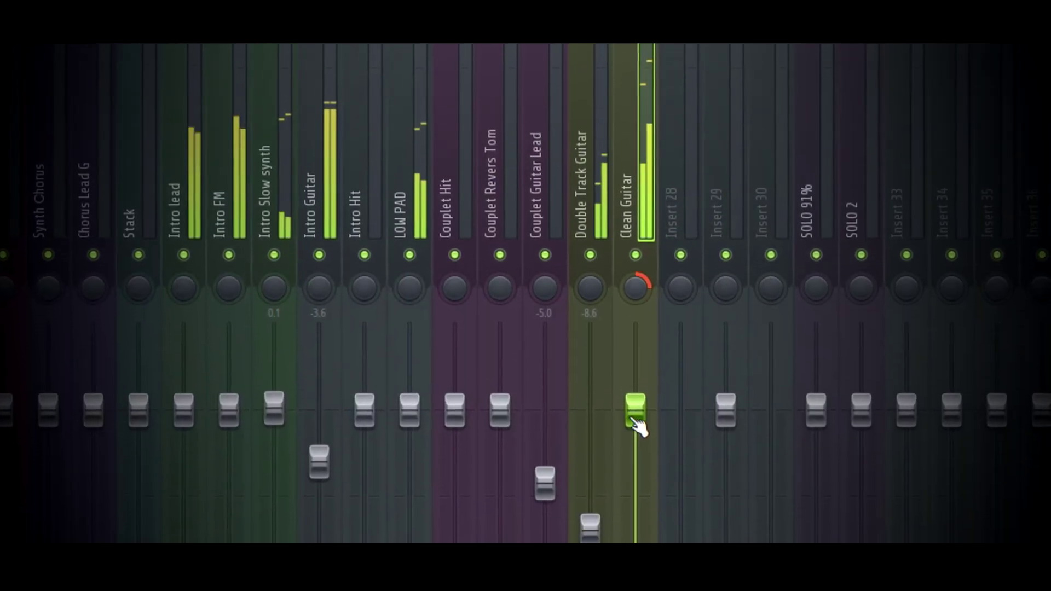
left_click_drag(636, 424, 636, 494)
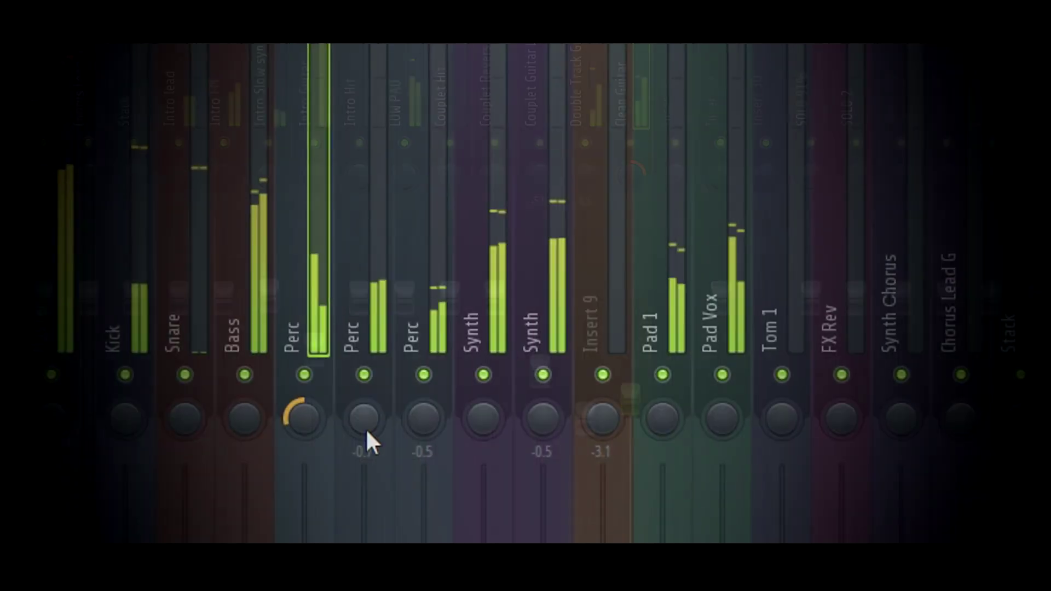
- Pan the second Perc mixer track right and the first Synth track left, and slightly lower that Synth track's volume
left_click_drag(366, 428, 365, 420)
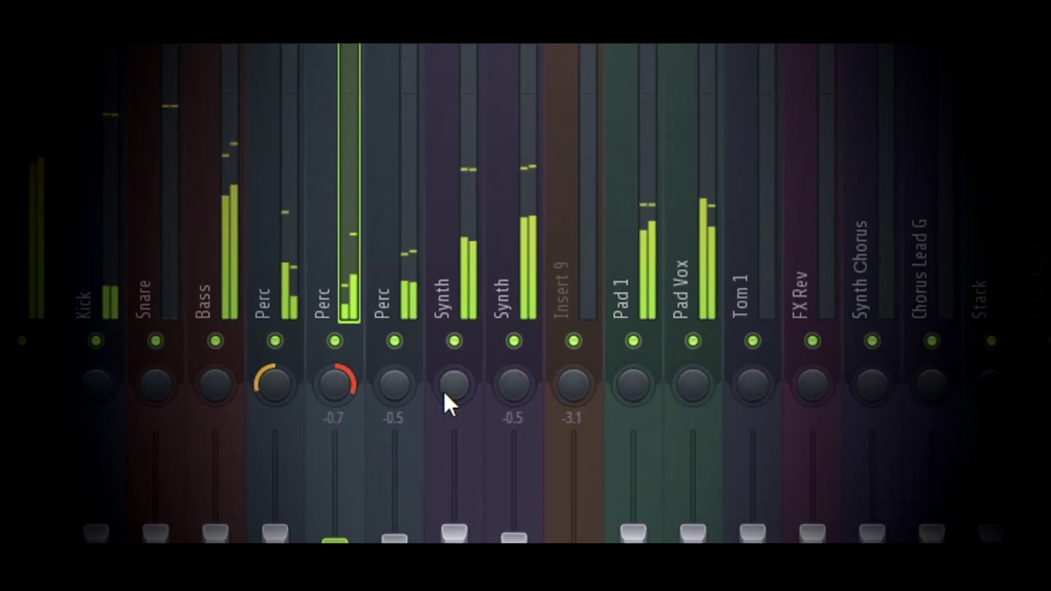
left_click_drag(444, 395, 444, 422)
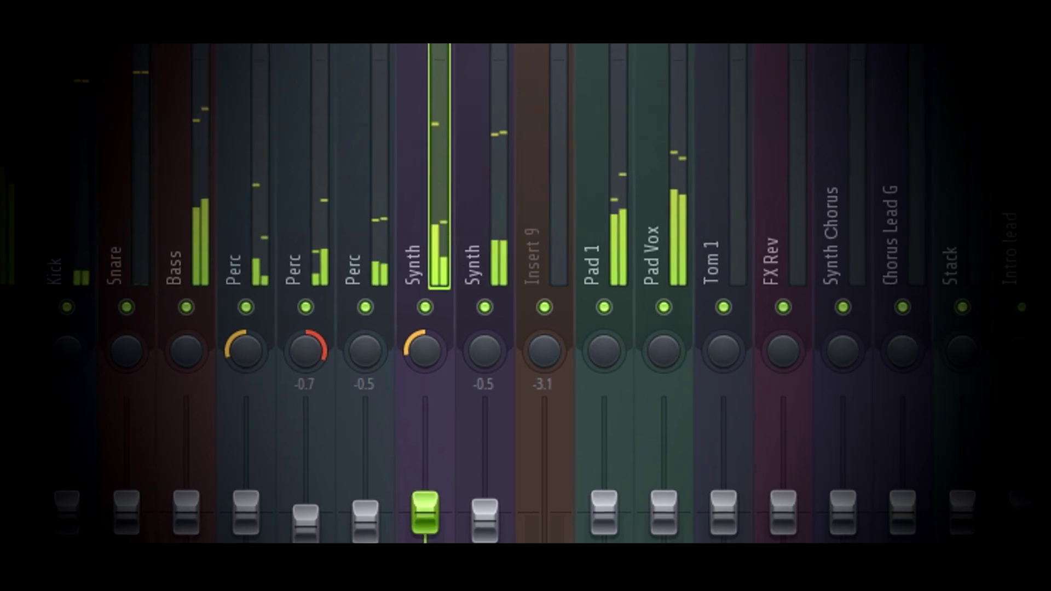
left_click_drag(425, 521, 425, 530)
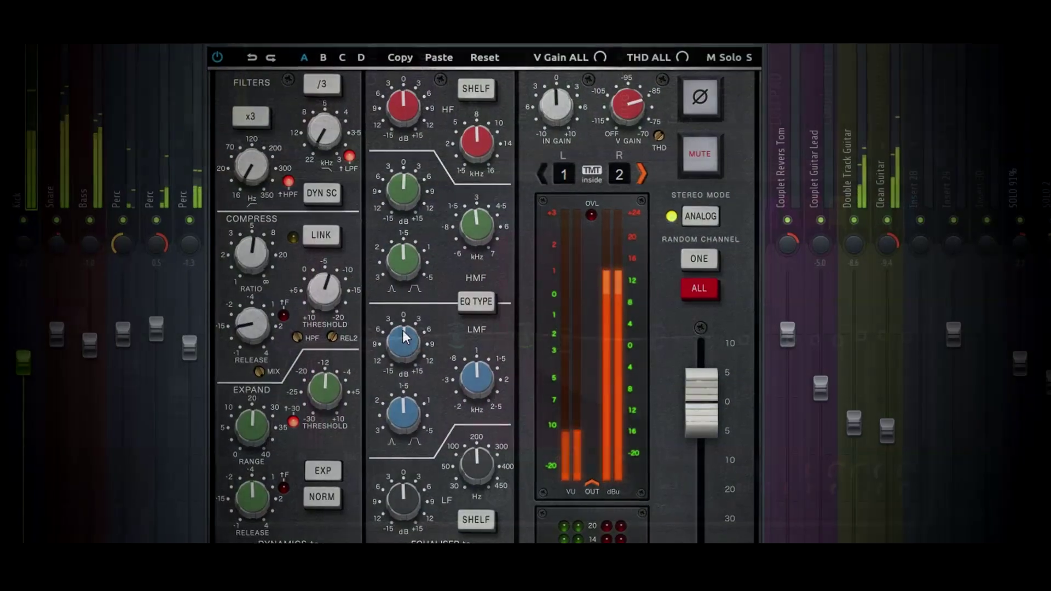
- Cut the low-mid (LMF) equaliser gain on the channel strip plugin to -8.6 dB
left_click_drag(403, 330, 390, 354)
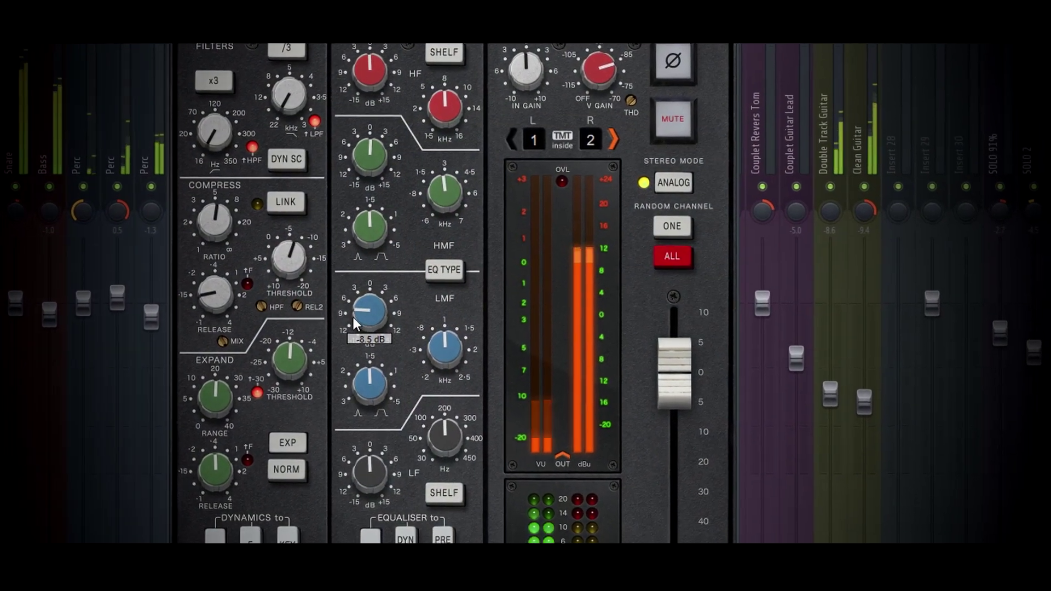
left_click_drag(354, 323, 351, 322)
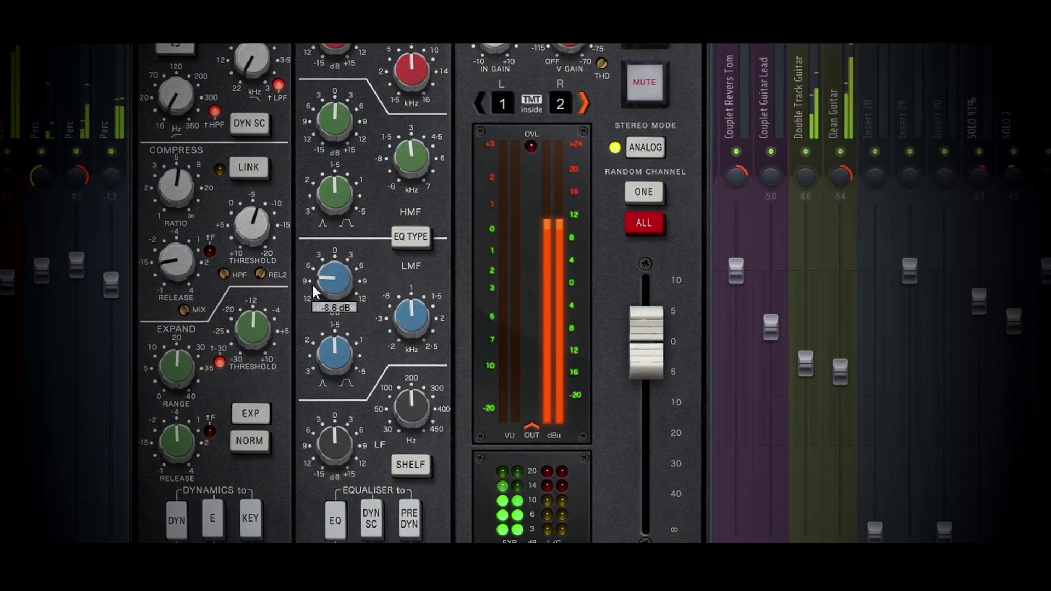